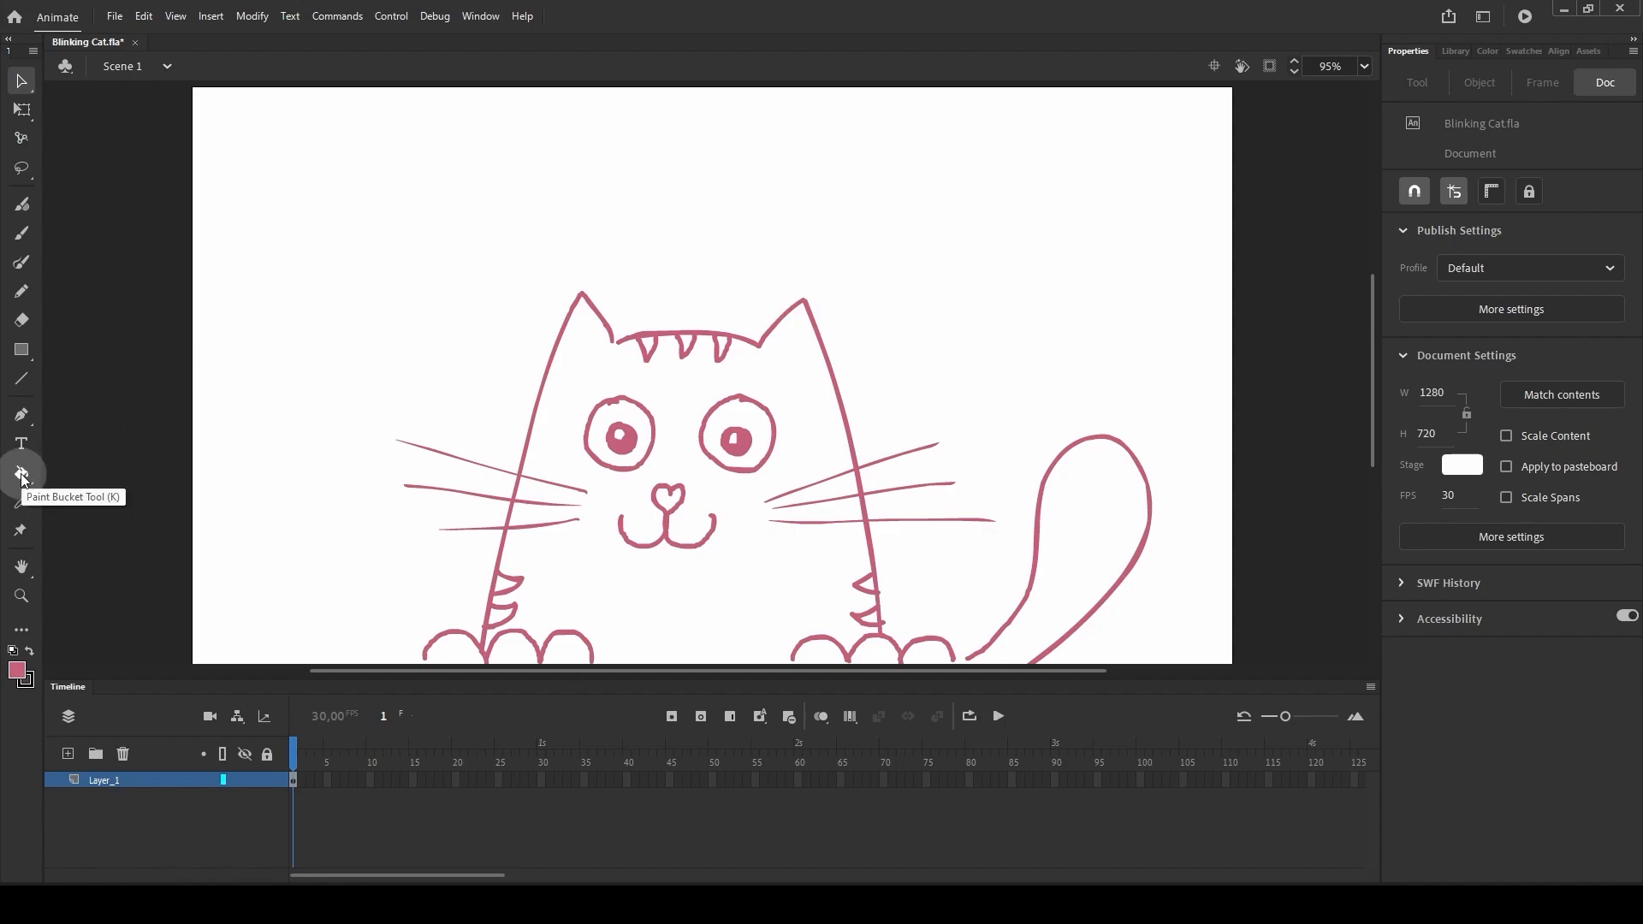
# - Try filling the cat's nose and body with peach #F5B294 using the Paint Bucket, and undo the fill
pyautogui.press('k')
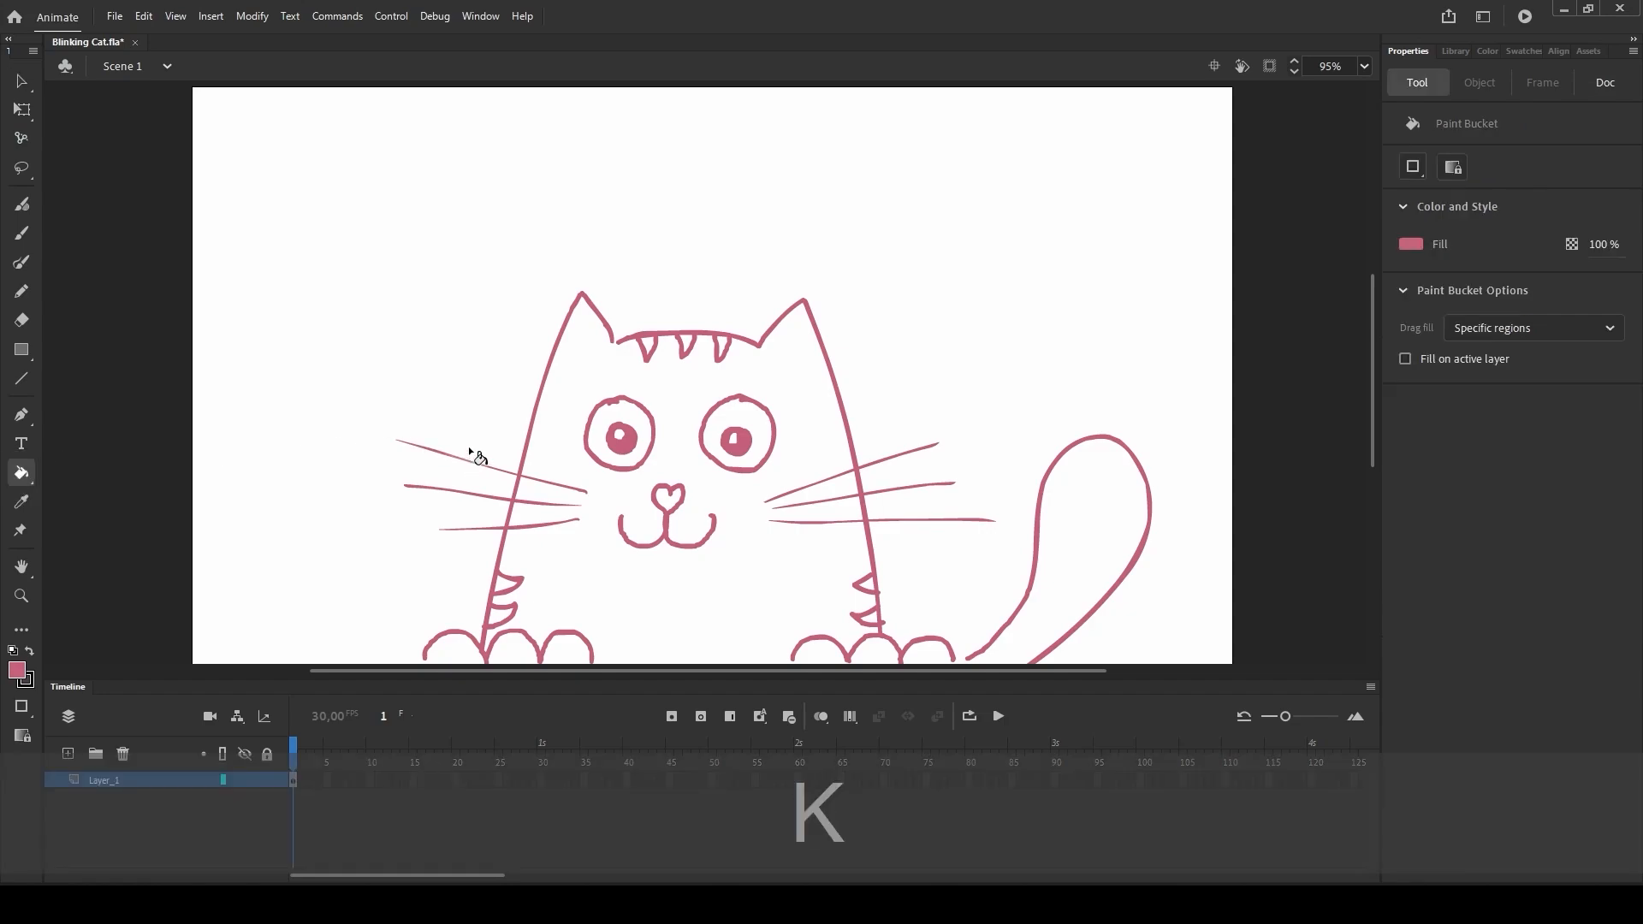
pyautogui.click(1341, 194)
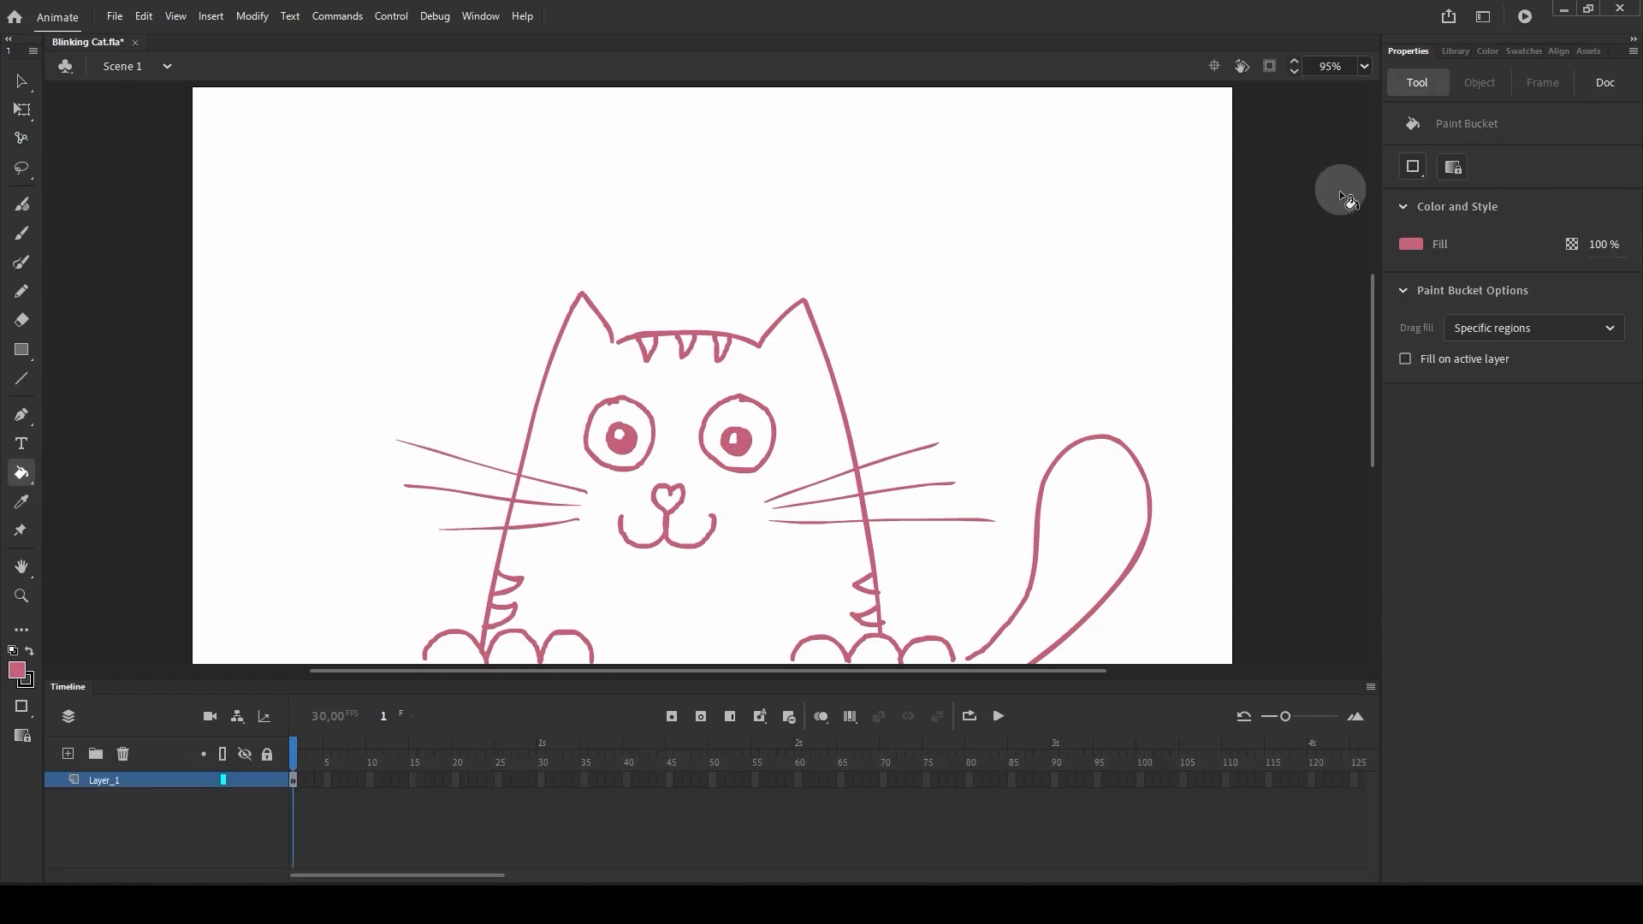
pyautogui.click(1410, 244)
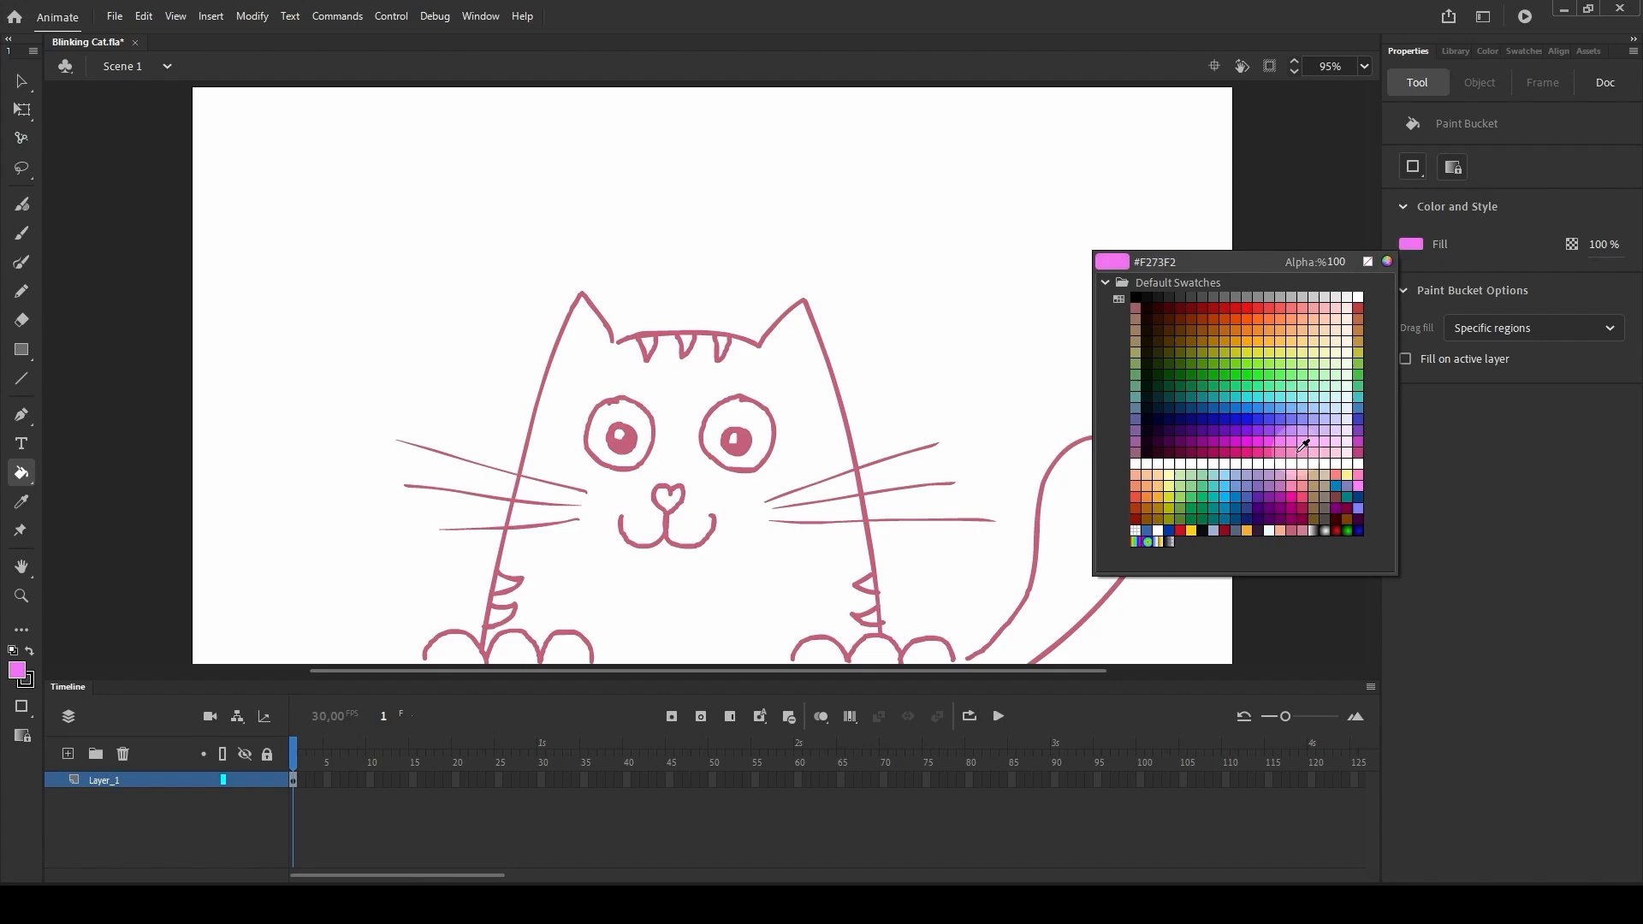
pyautogui.click(1280, 525)
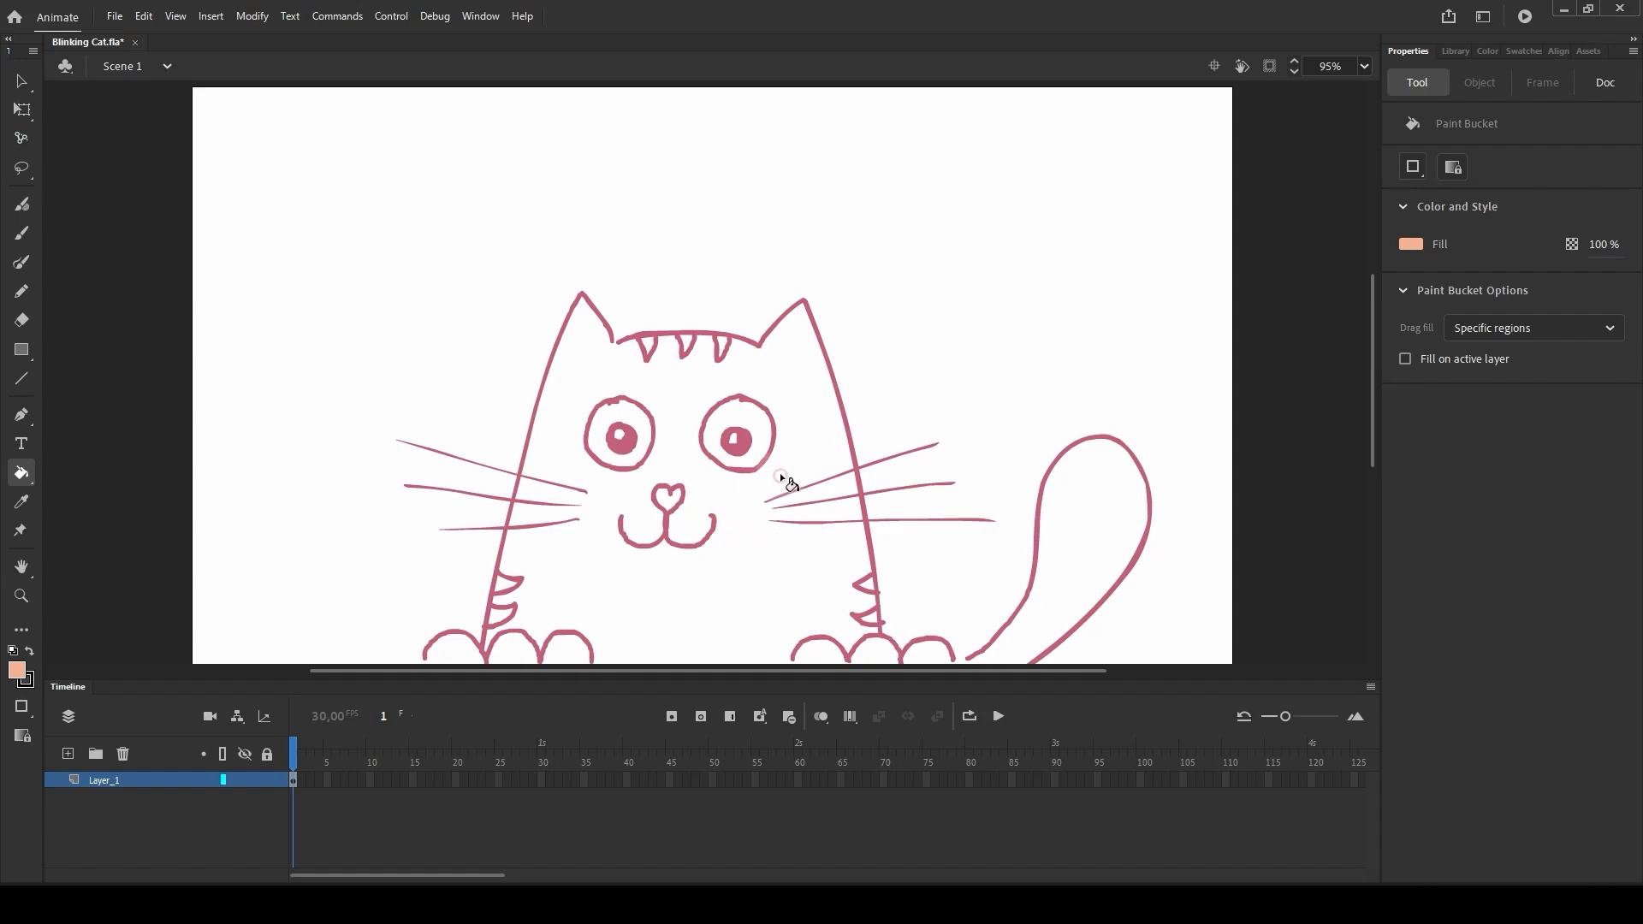
pyautogui.click(672, 500)
pyautogui.click(736, 567)
pyautogui.hotkey('ctrl', 'z')
# - Draw two test circles above the cat with the Classic Brush, one closed and one with a small gap
pyautogui.press('b')
pyautogui.hotkey('ctrl', 'z')
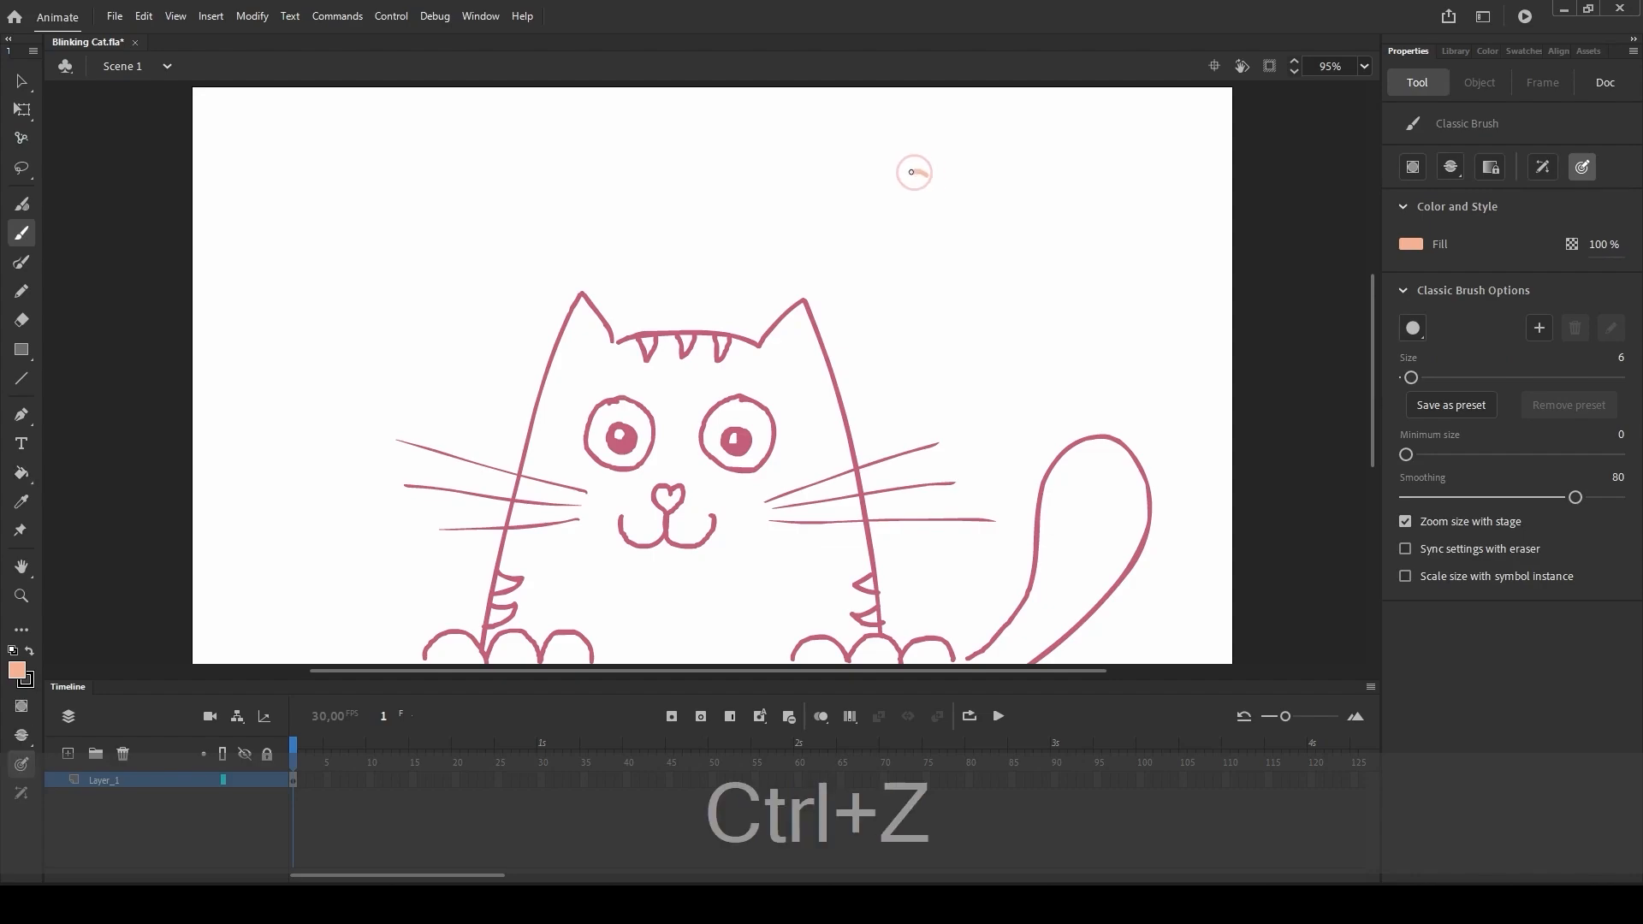
pyautogui.moveTo(913, 170)
pyautogui.mouseDown()
pyautogui.moveTo(885, 216)
pyautogui.moveTo(950, 219)
pyautogui.moveTo(918, 174)
pyautogui.mouseUp()
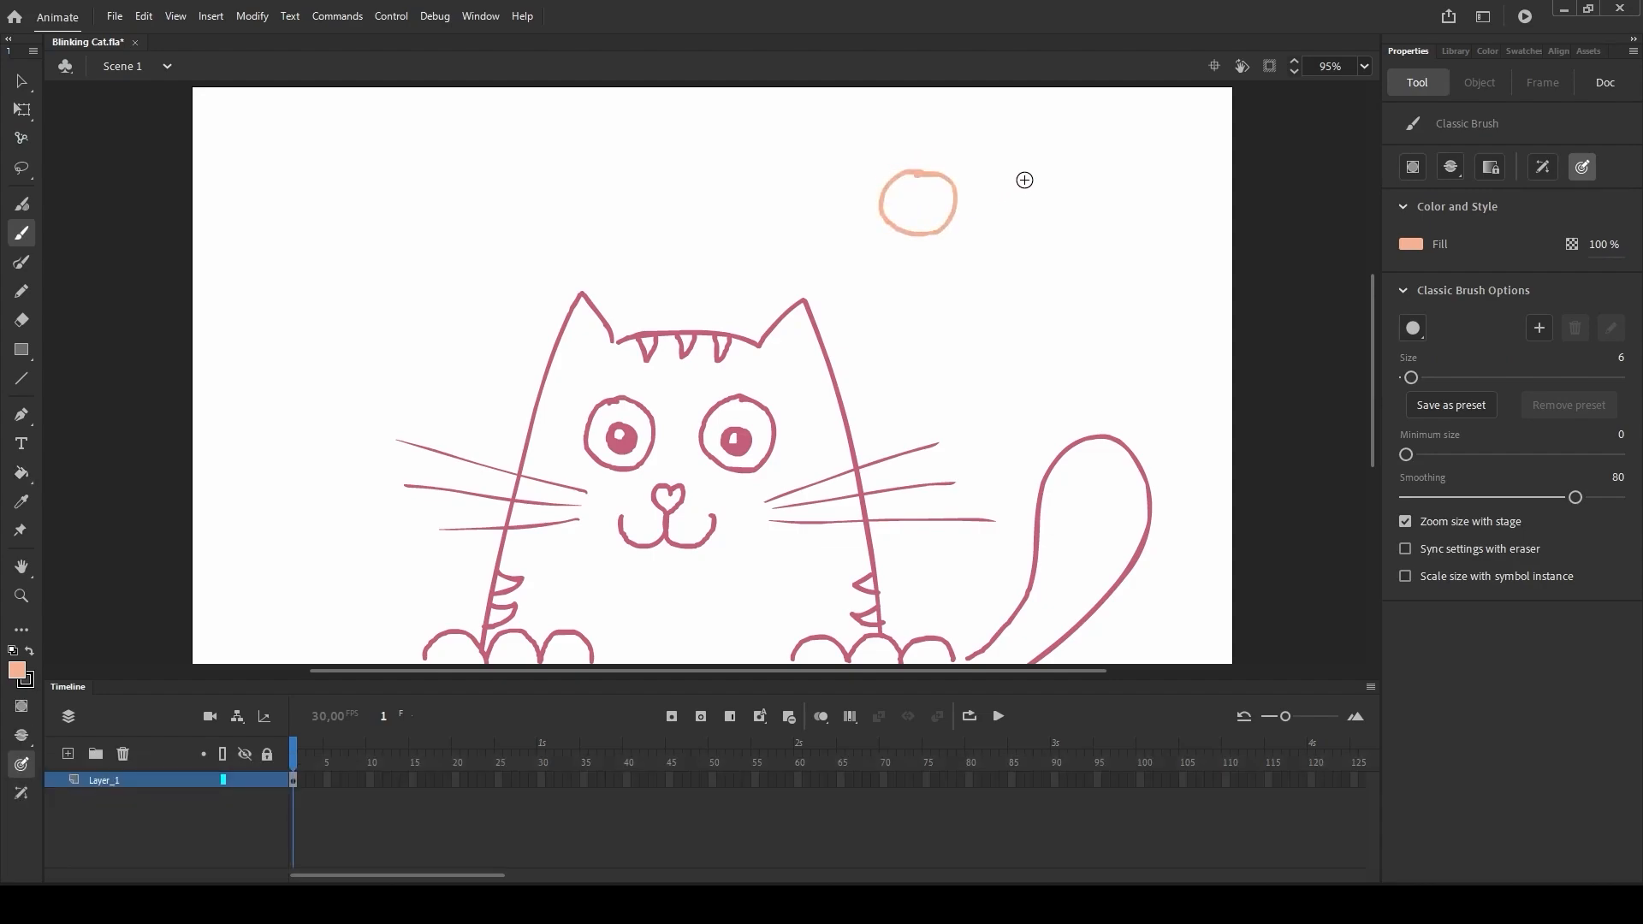
pyautogui.moveTo(1024, 180)
pyautogui.mouseDown()
pyautogui.moveTo(971, 209)
pyautogui.moveTo(1014, 194)
pyautogui.mouseUp()
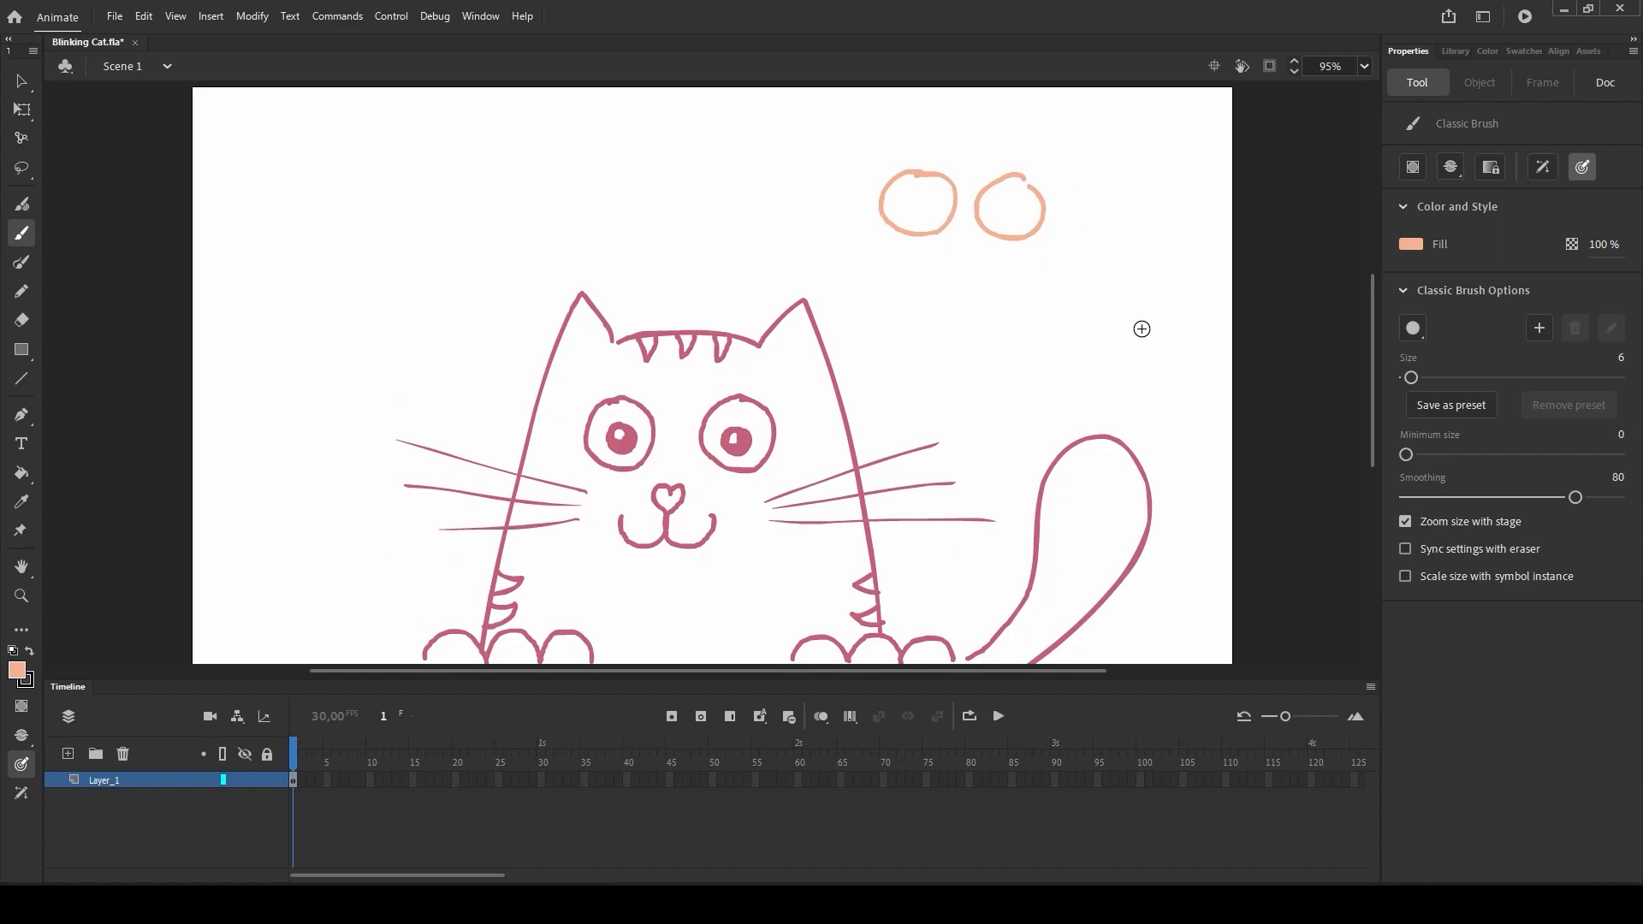
# - Fill the closed test circle with bright green using the Paint Bucket and try the same on the open circle
pyautogui.click(1410, 245)
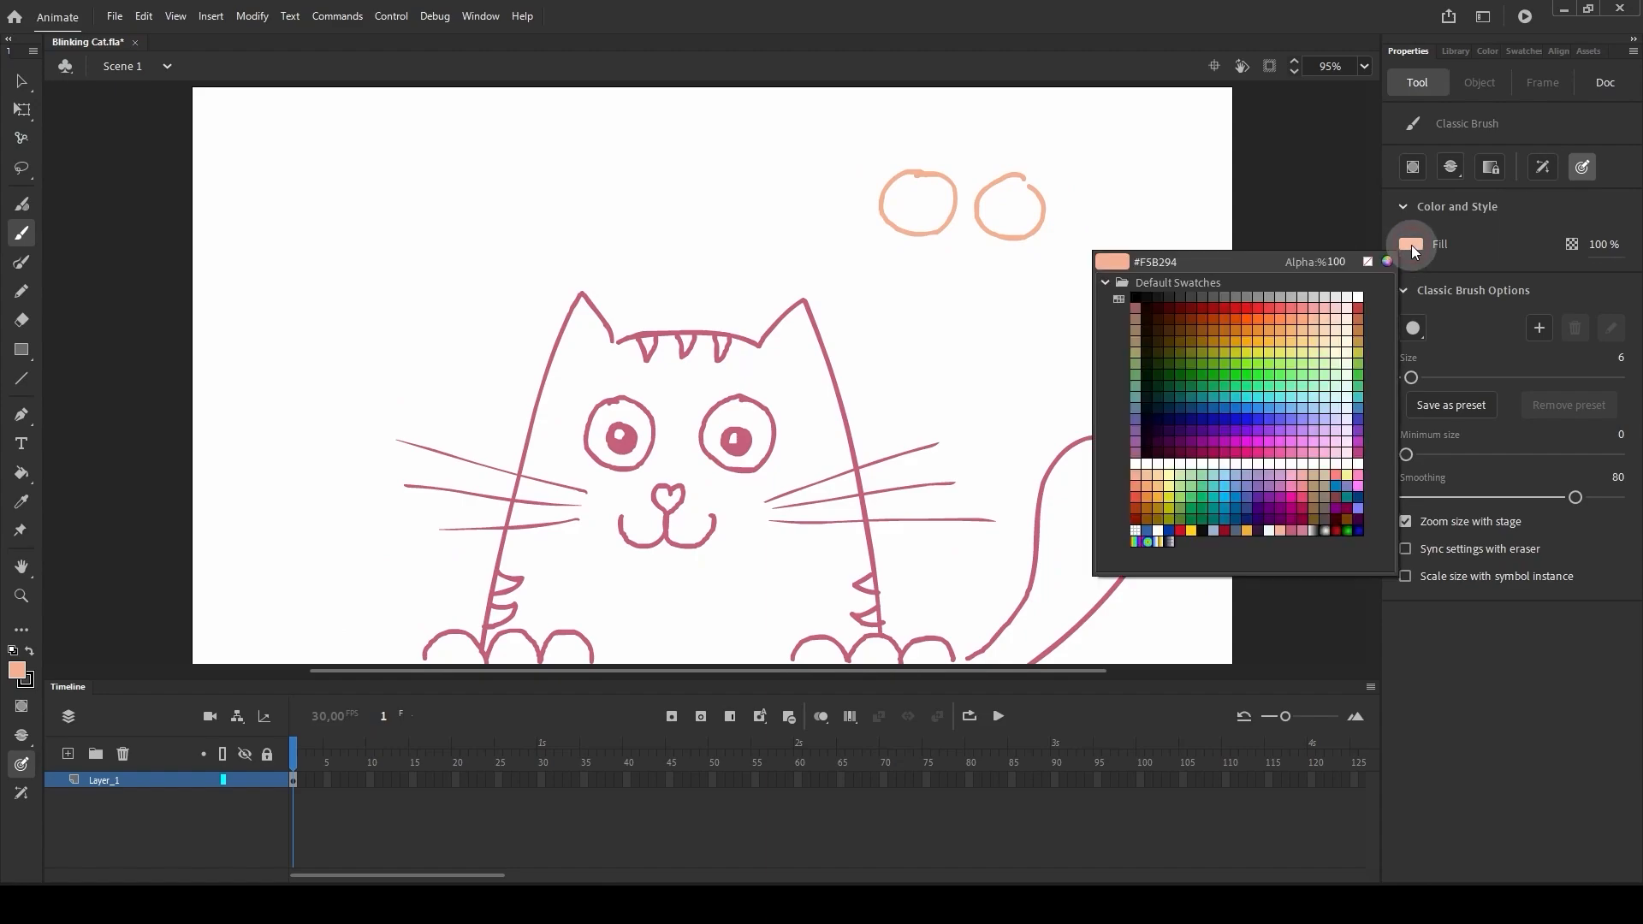
pyautogui.click(1248, 366)
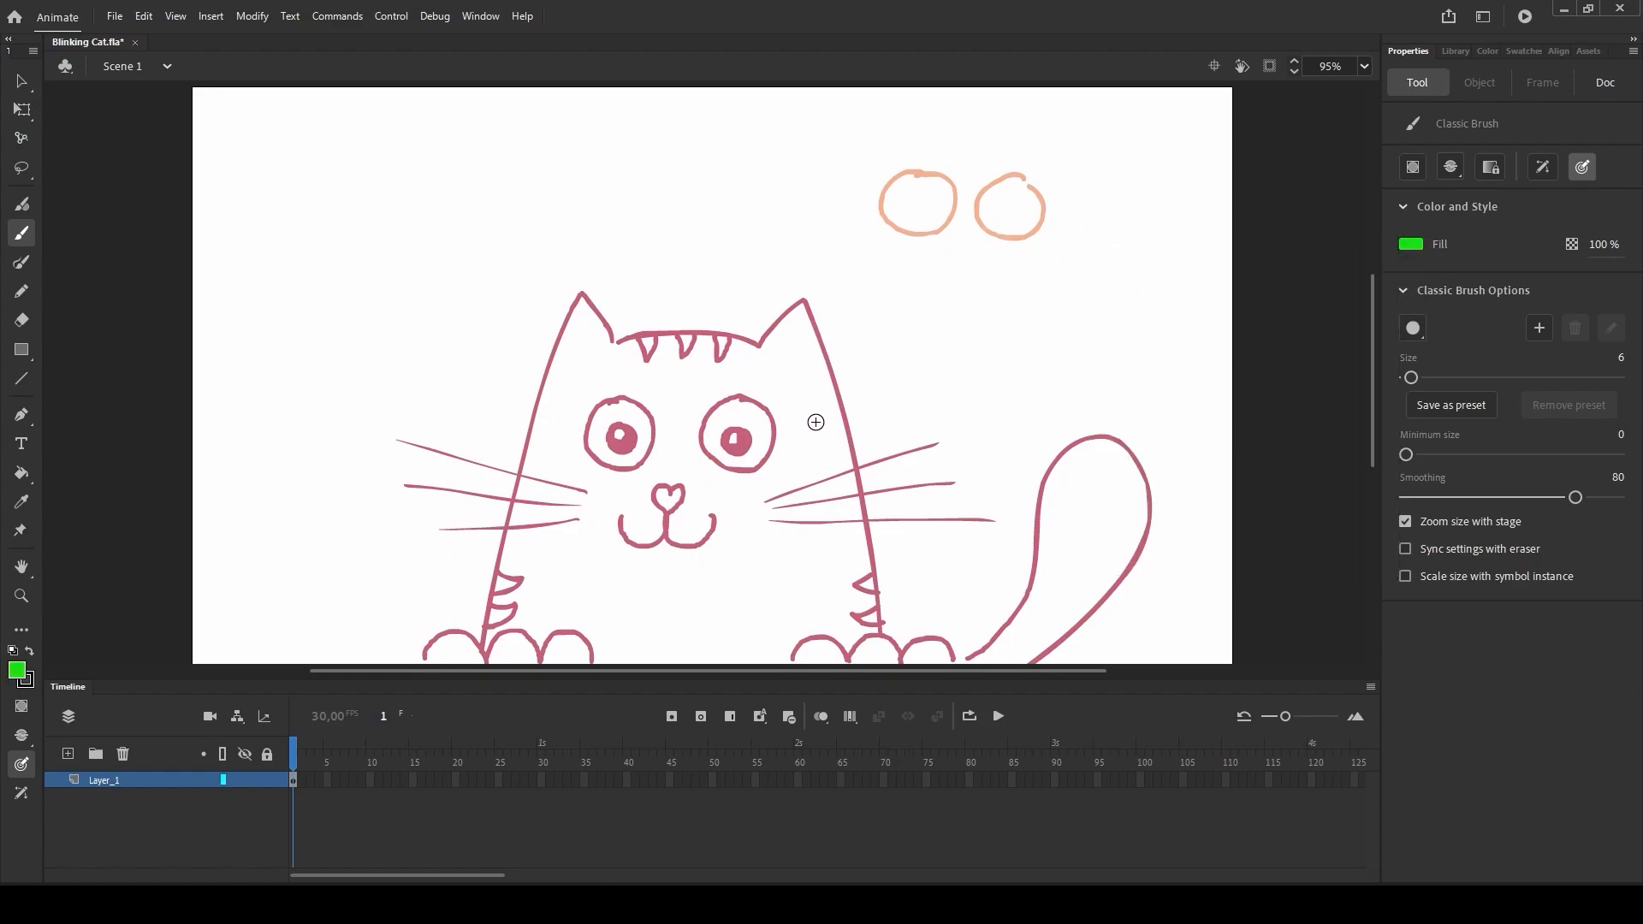
pyautogui.press('k')
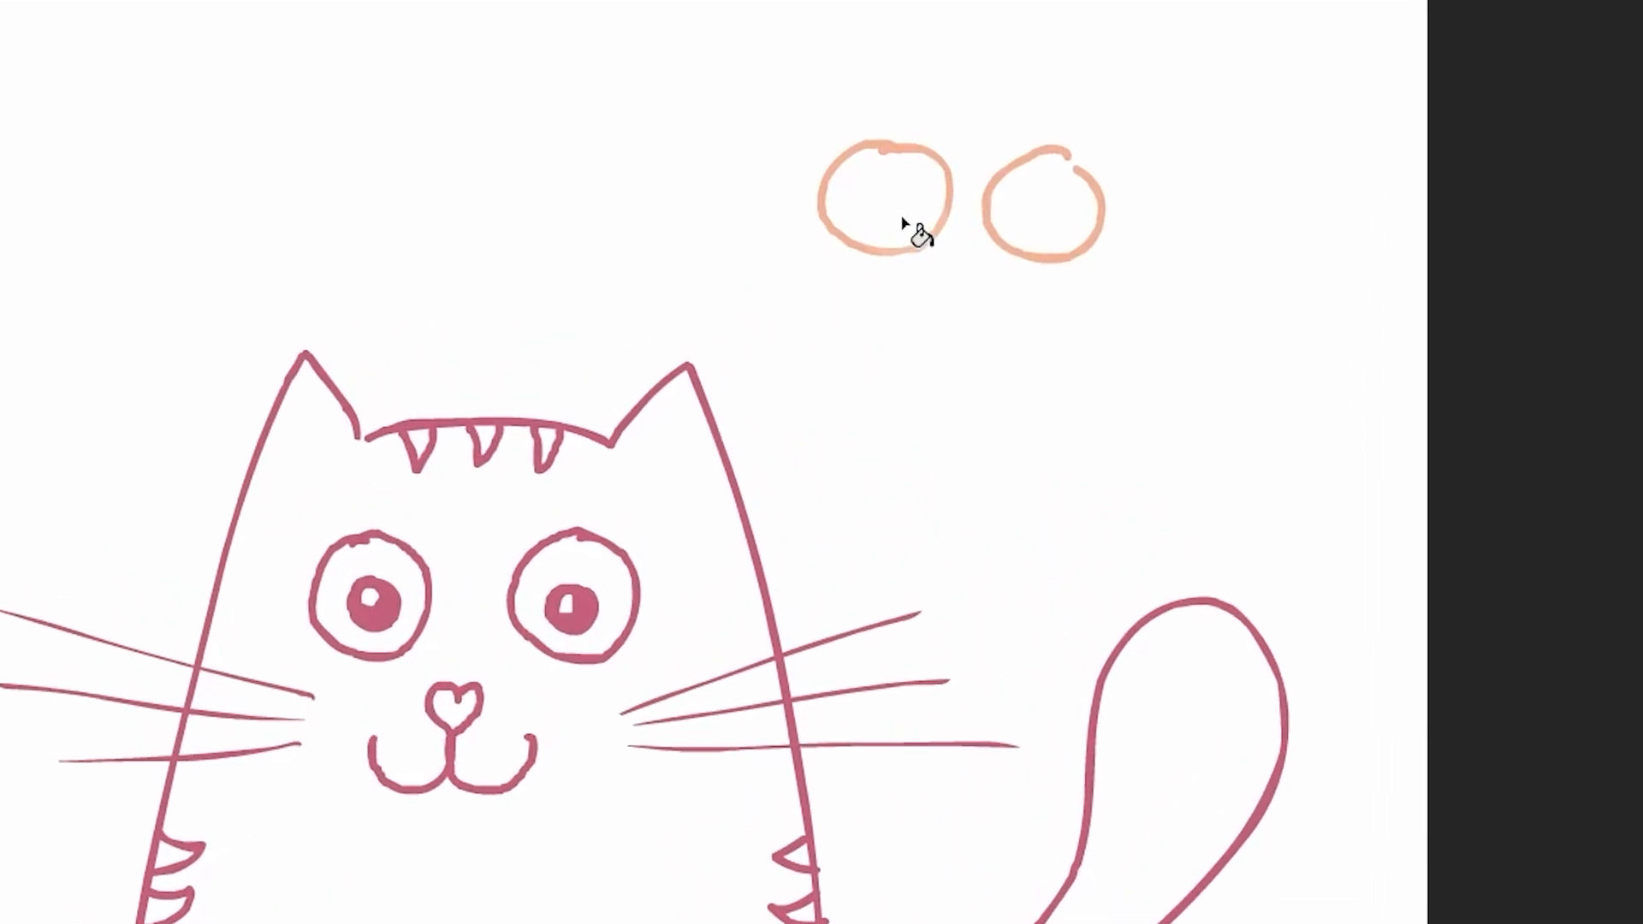
pyautogui.click(922, 209)
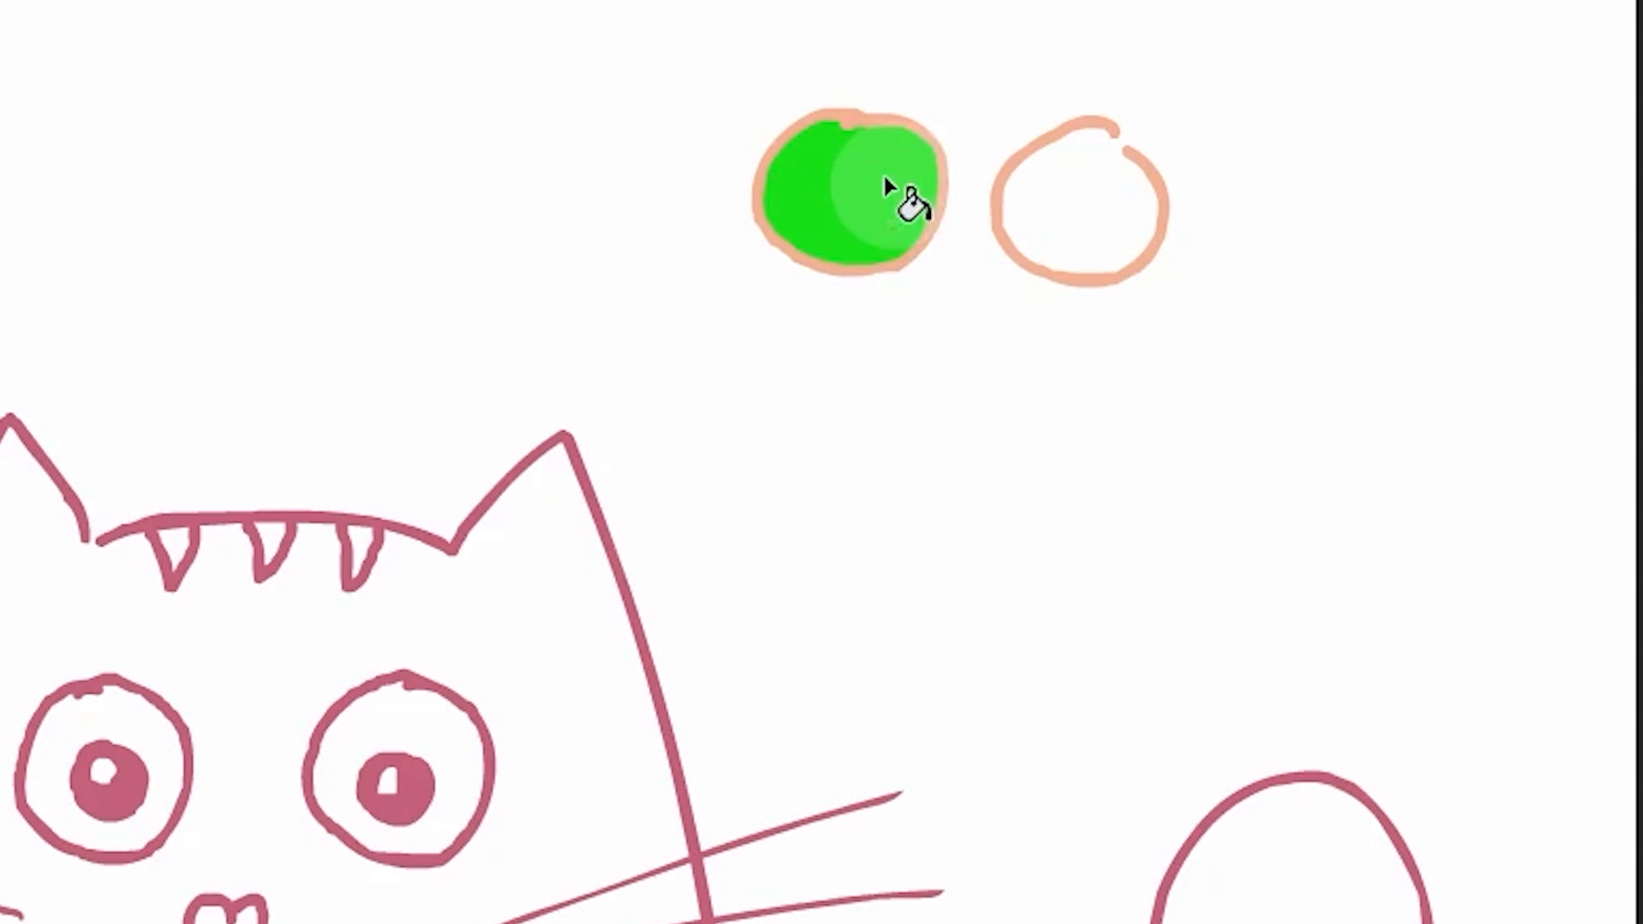
pyautogui.click(1083, 220)
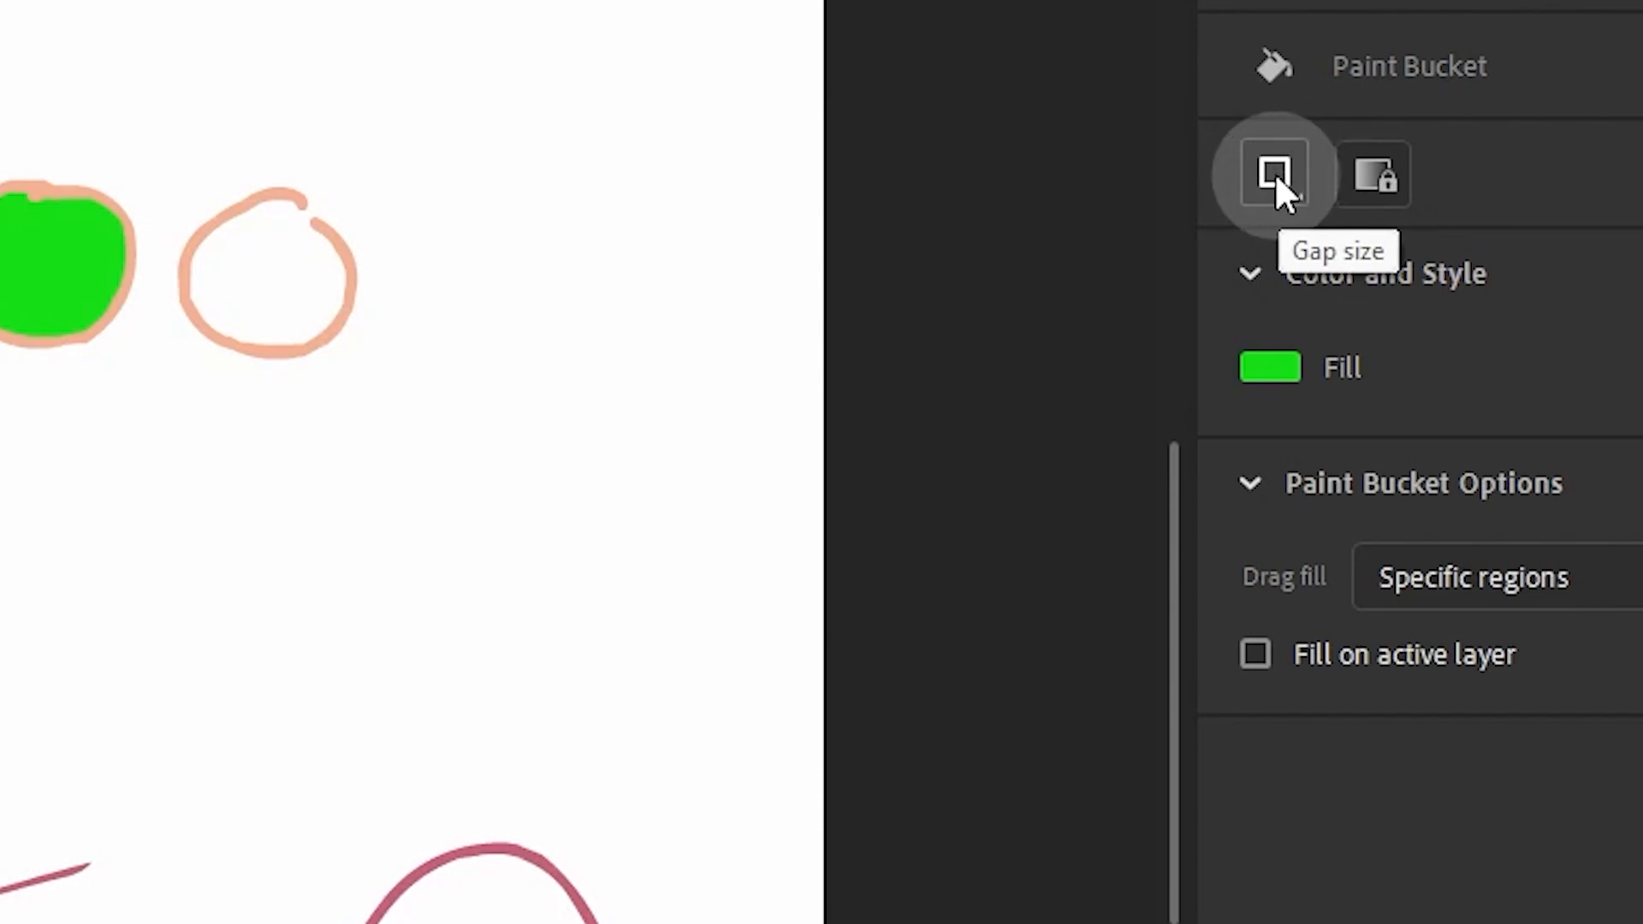
# - Turn on gap closing for the Paint Bucket and fill the open test circle with green
pyautogui.click(1276, 176)
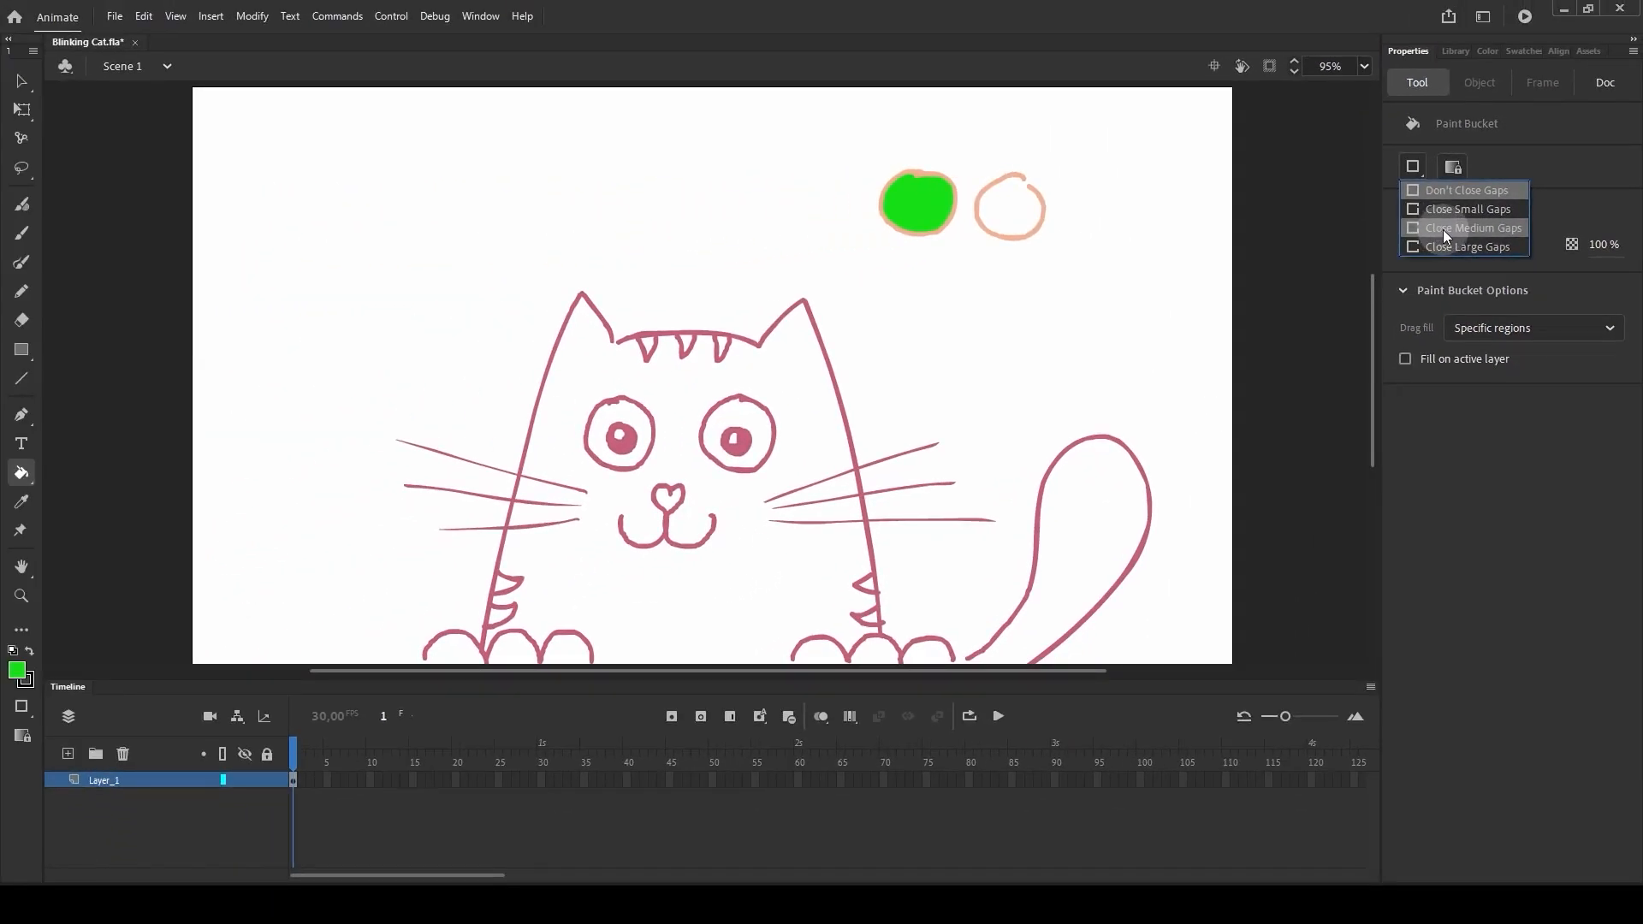
pyautogui.click(1411, 262)
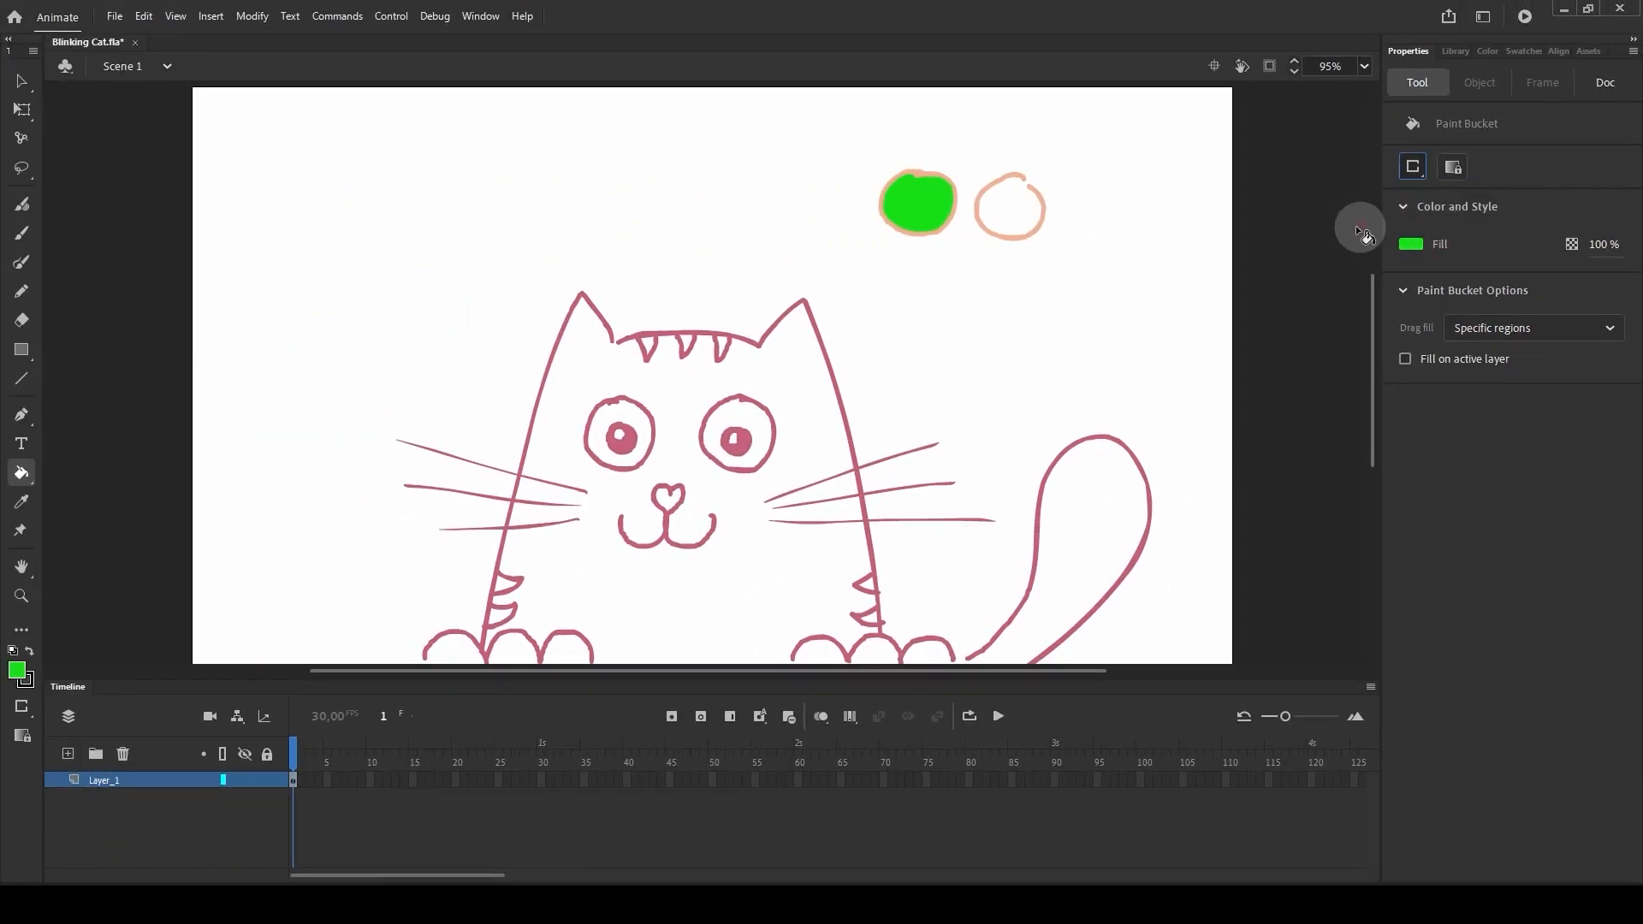
pyautogui.click(1007, 217)
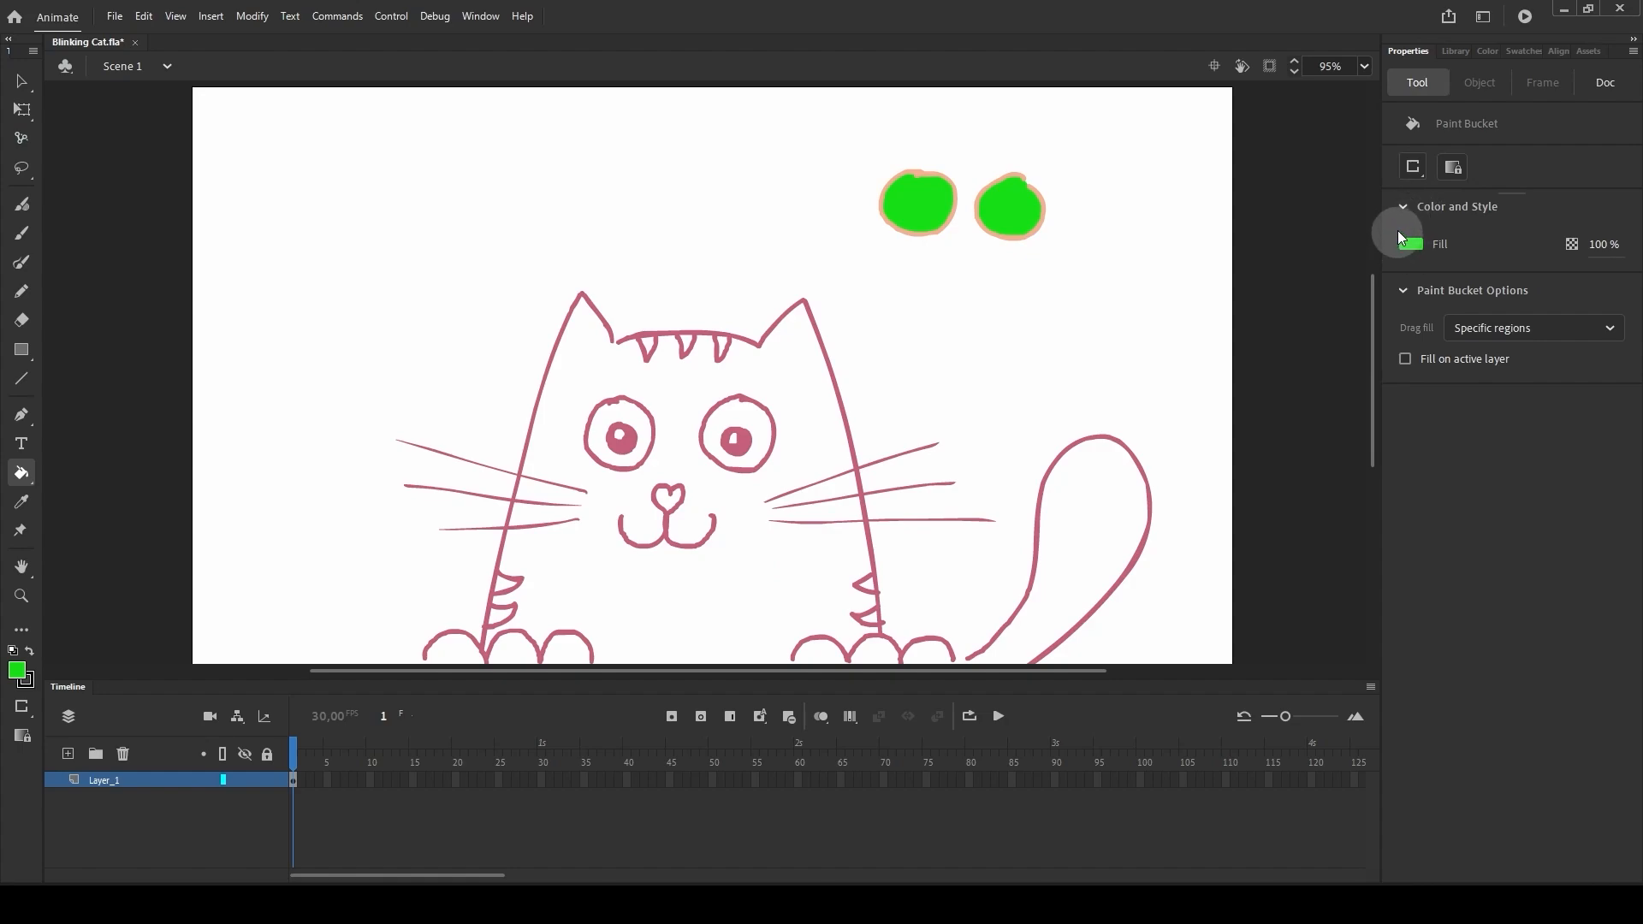
# - Try filling the cat's body with Close Large Gaps, and set the gap size back to Don't Close Gaps
pyautogui.click(1412, 168)
pyautogui.click(1413, 244)
pyautogui.click(711, 605)
pyautogui.click(1413, 168)
pyautogui.click(1419, 188)
pyautogui.click(895, 219)
pyautogui.click(929, 210)
# - Delete both green test circles above the cat
pyautogui.press('v')
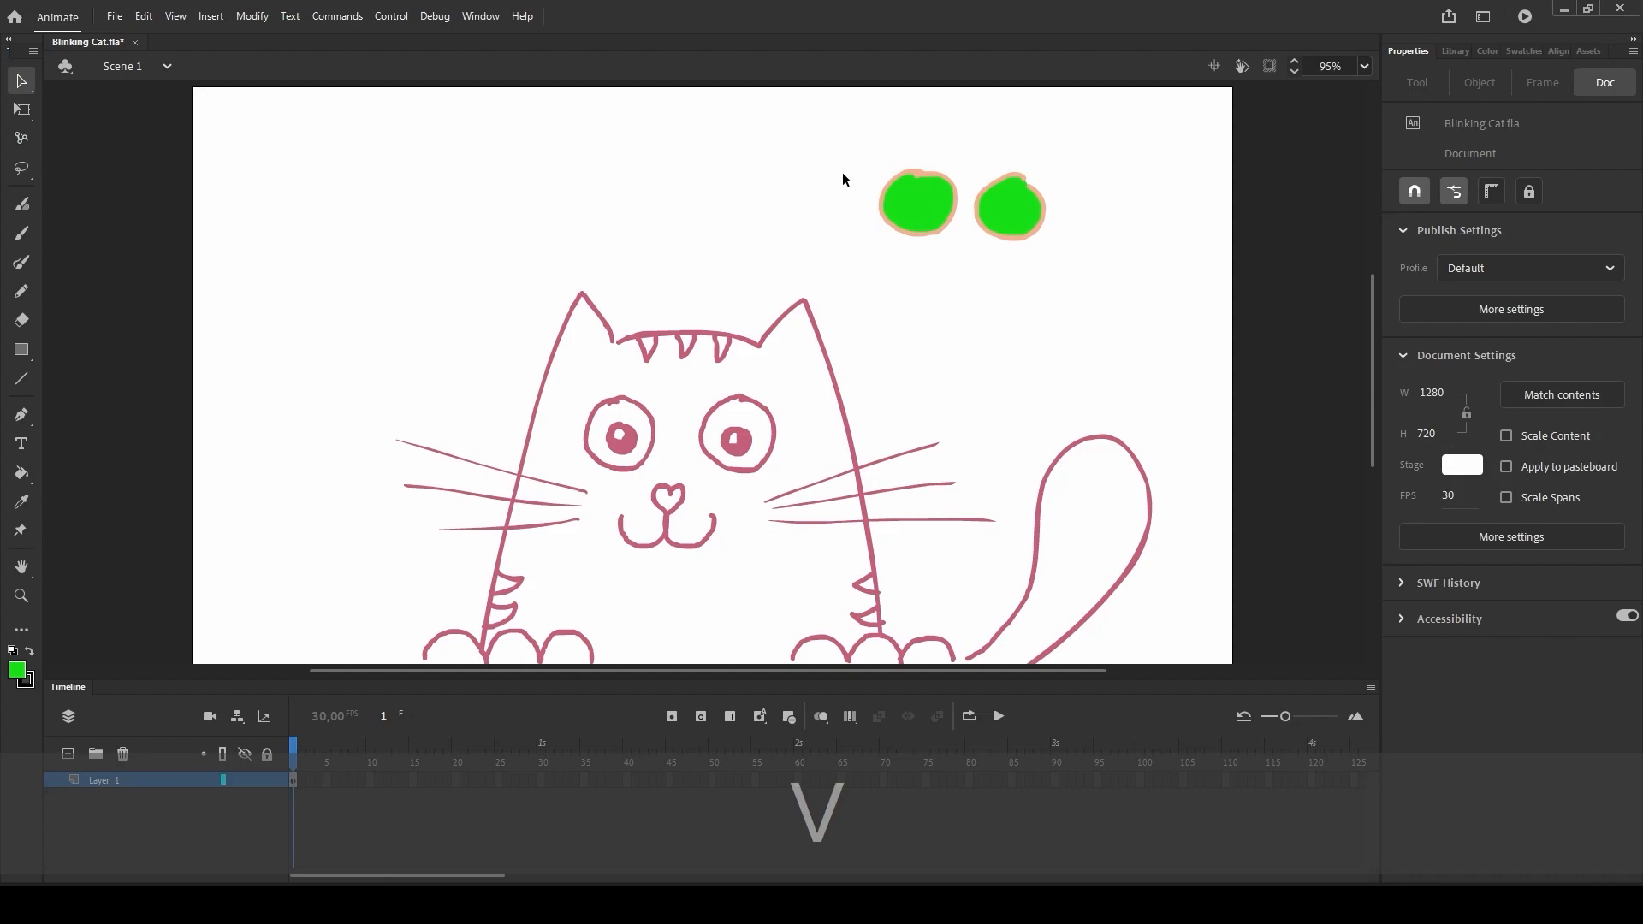
pyautogui.moveTo(837, 138); pyautogui.dragTo(1111, 275)
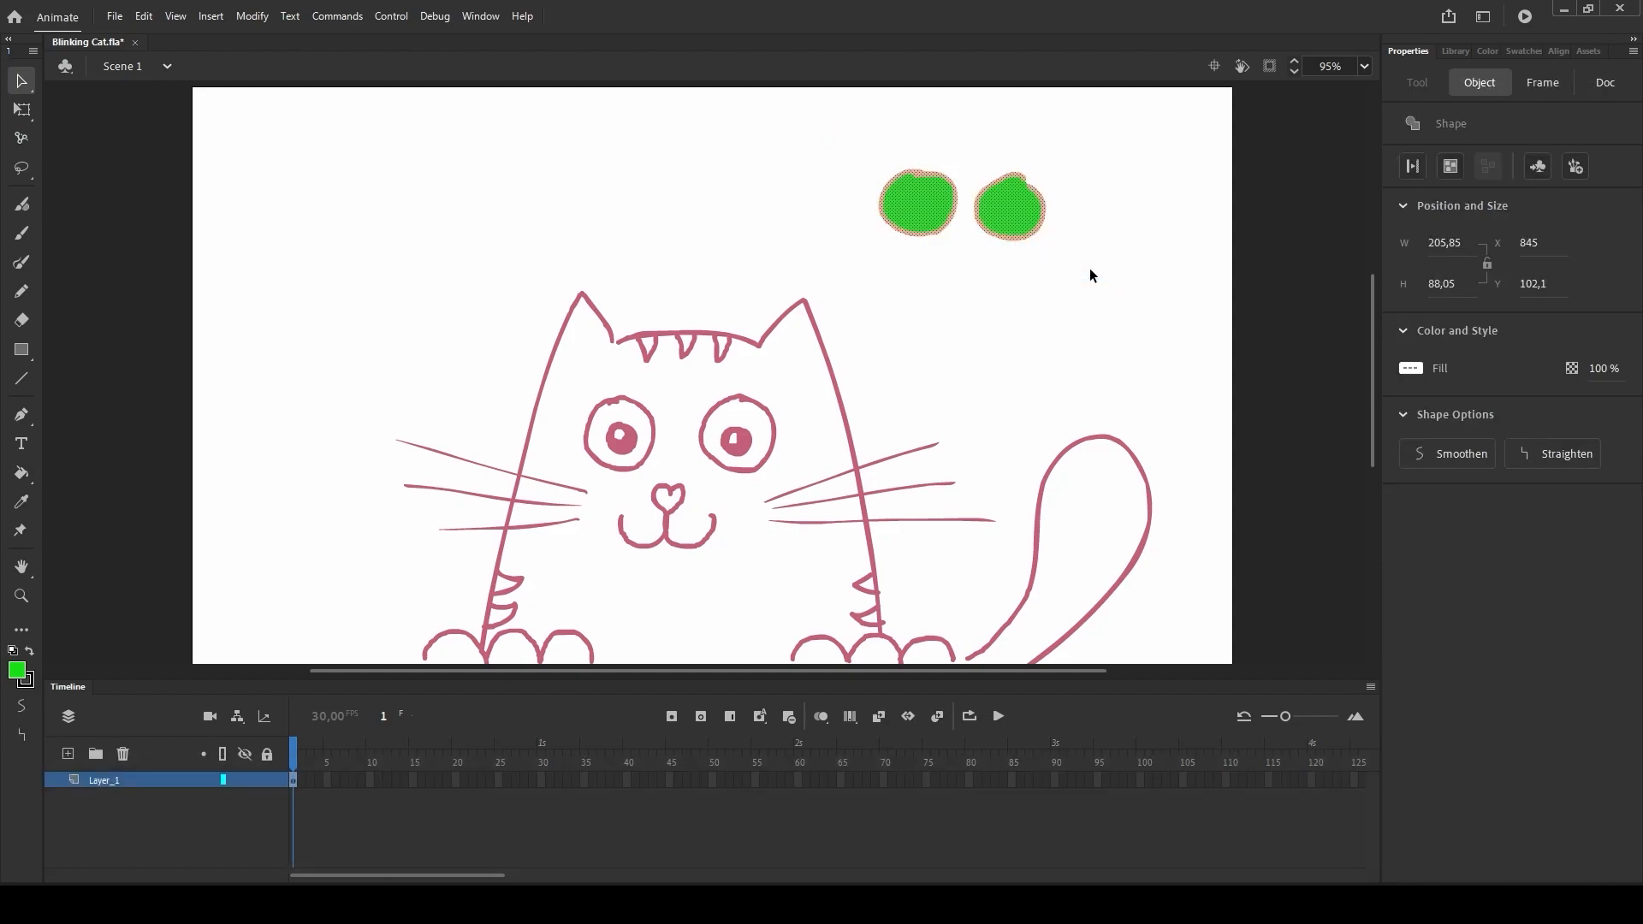
pyautogui.press('Delete')
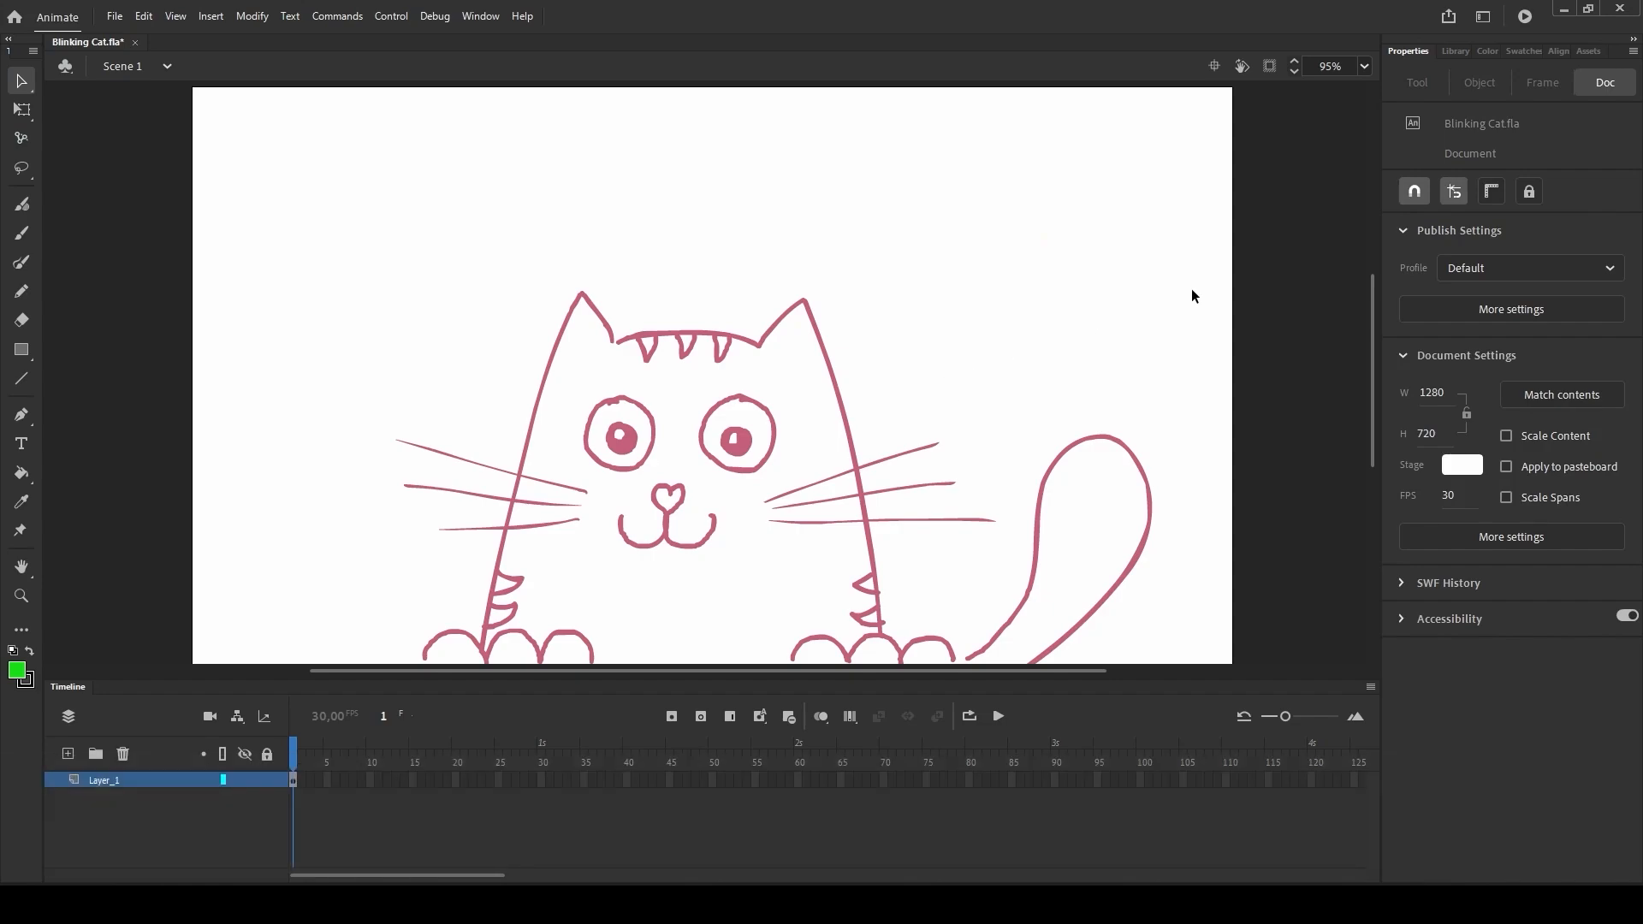
# - Scribble a green test stroke on the cat's belly with the Classic Brush and undo it
pyautogui.moveTo(1371, 311); pyautogui.dragTo(1373, 350)
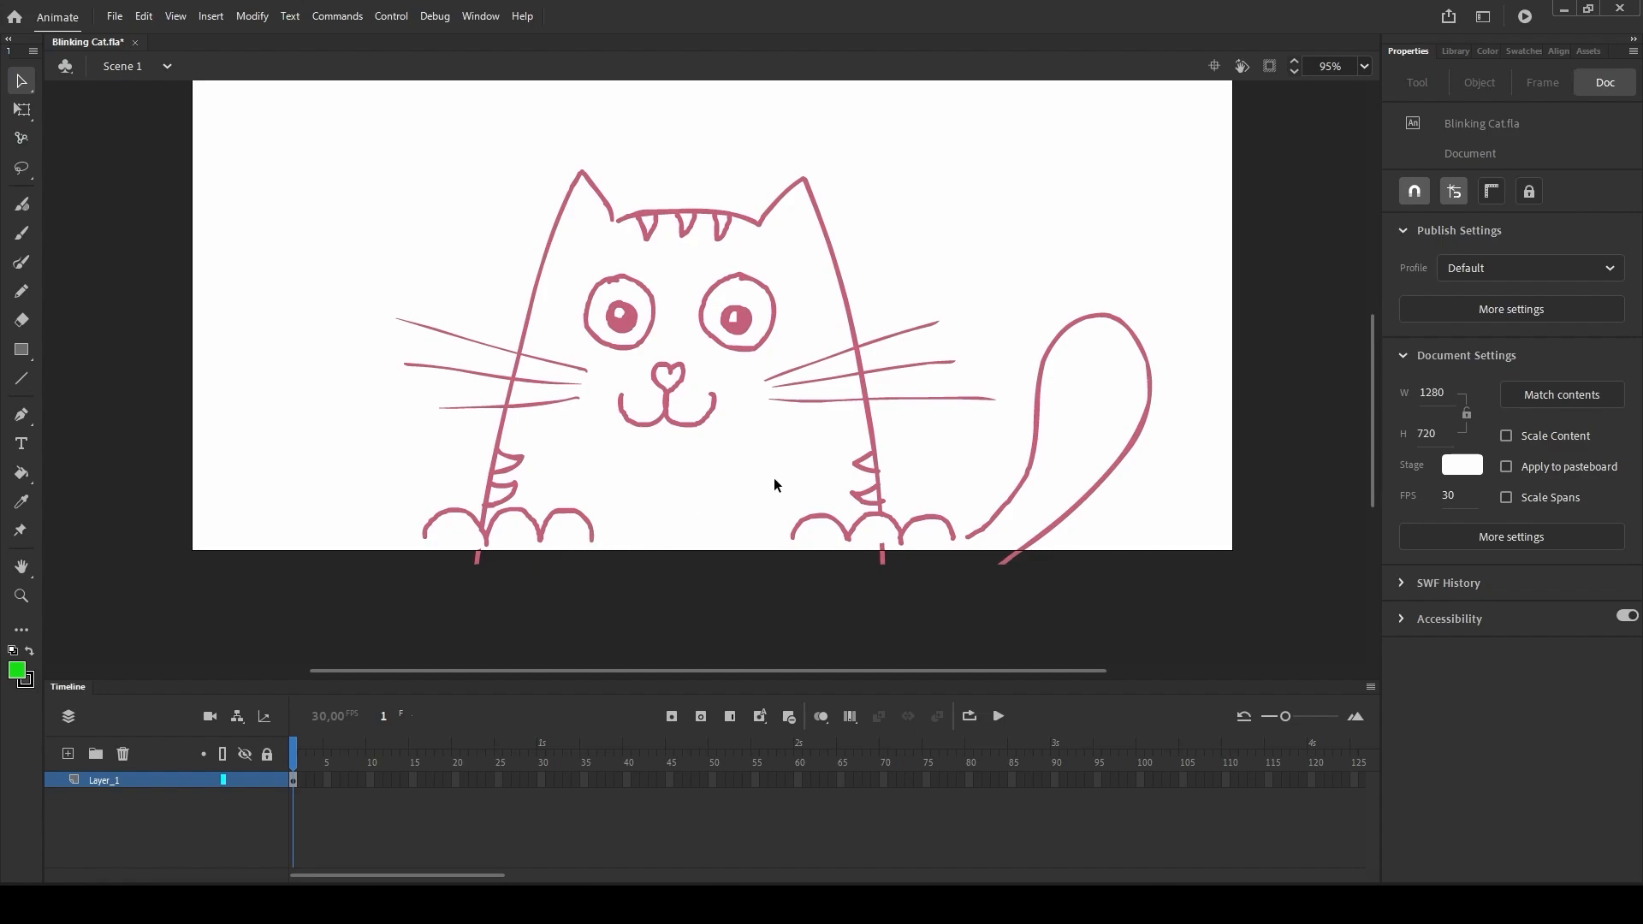
pyautogui.press('b')
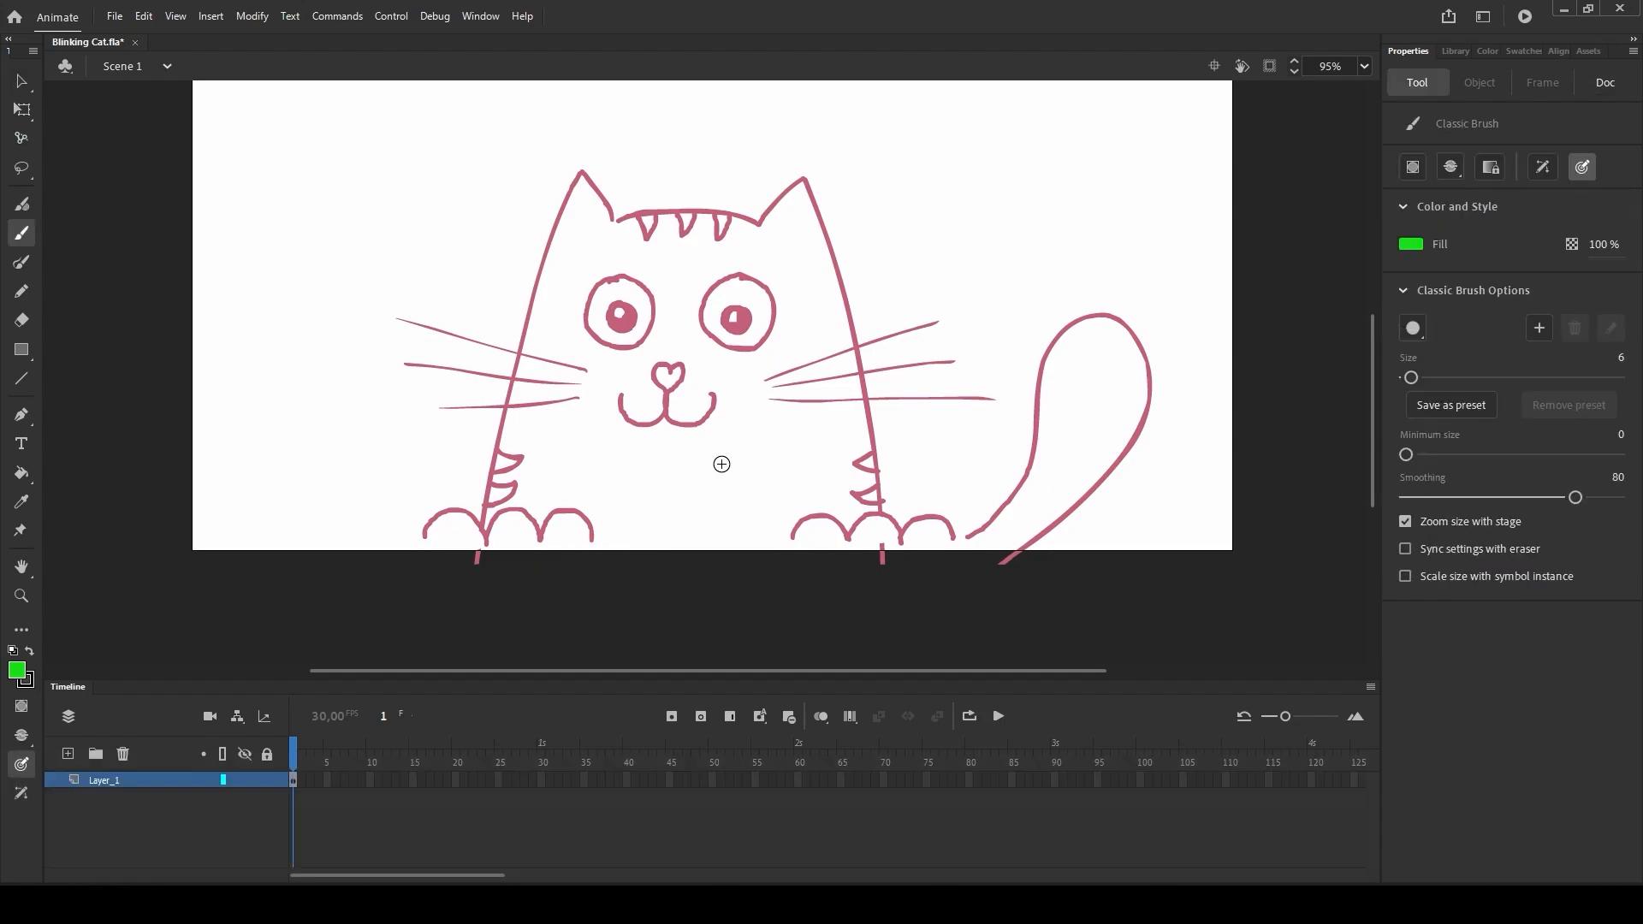
pyautogui.moveTo(748, 454); pyautogui.dragTo(760, 486)
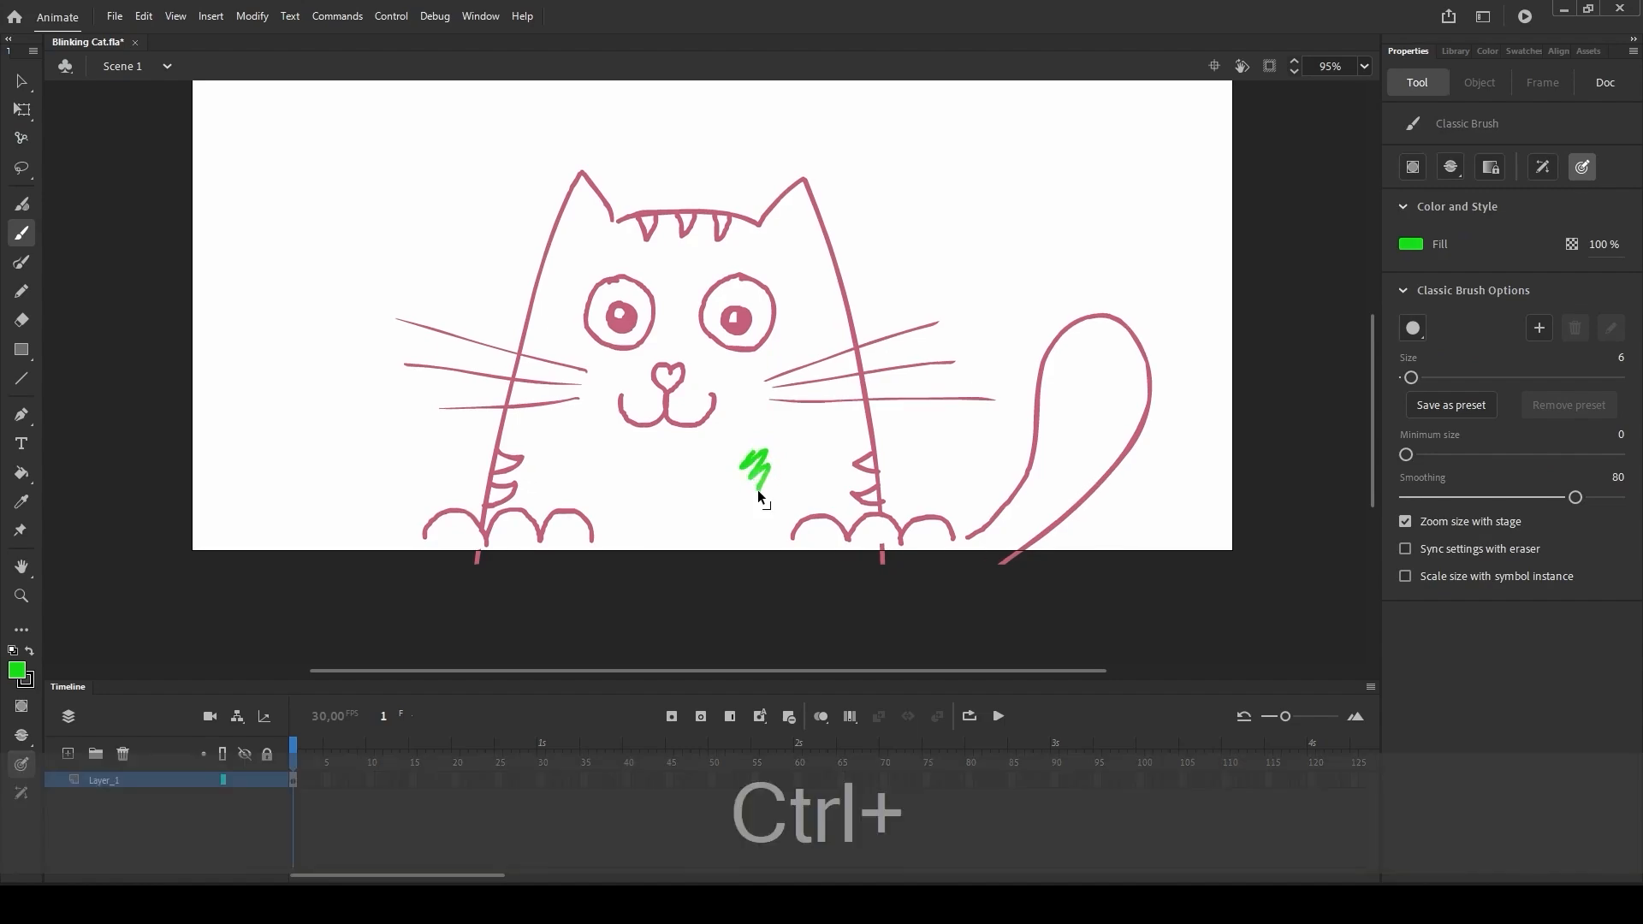
pyautogui.hotkey('ctrl', 'z')
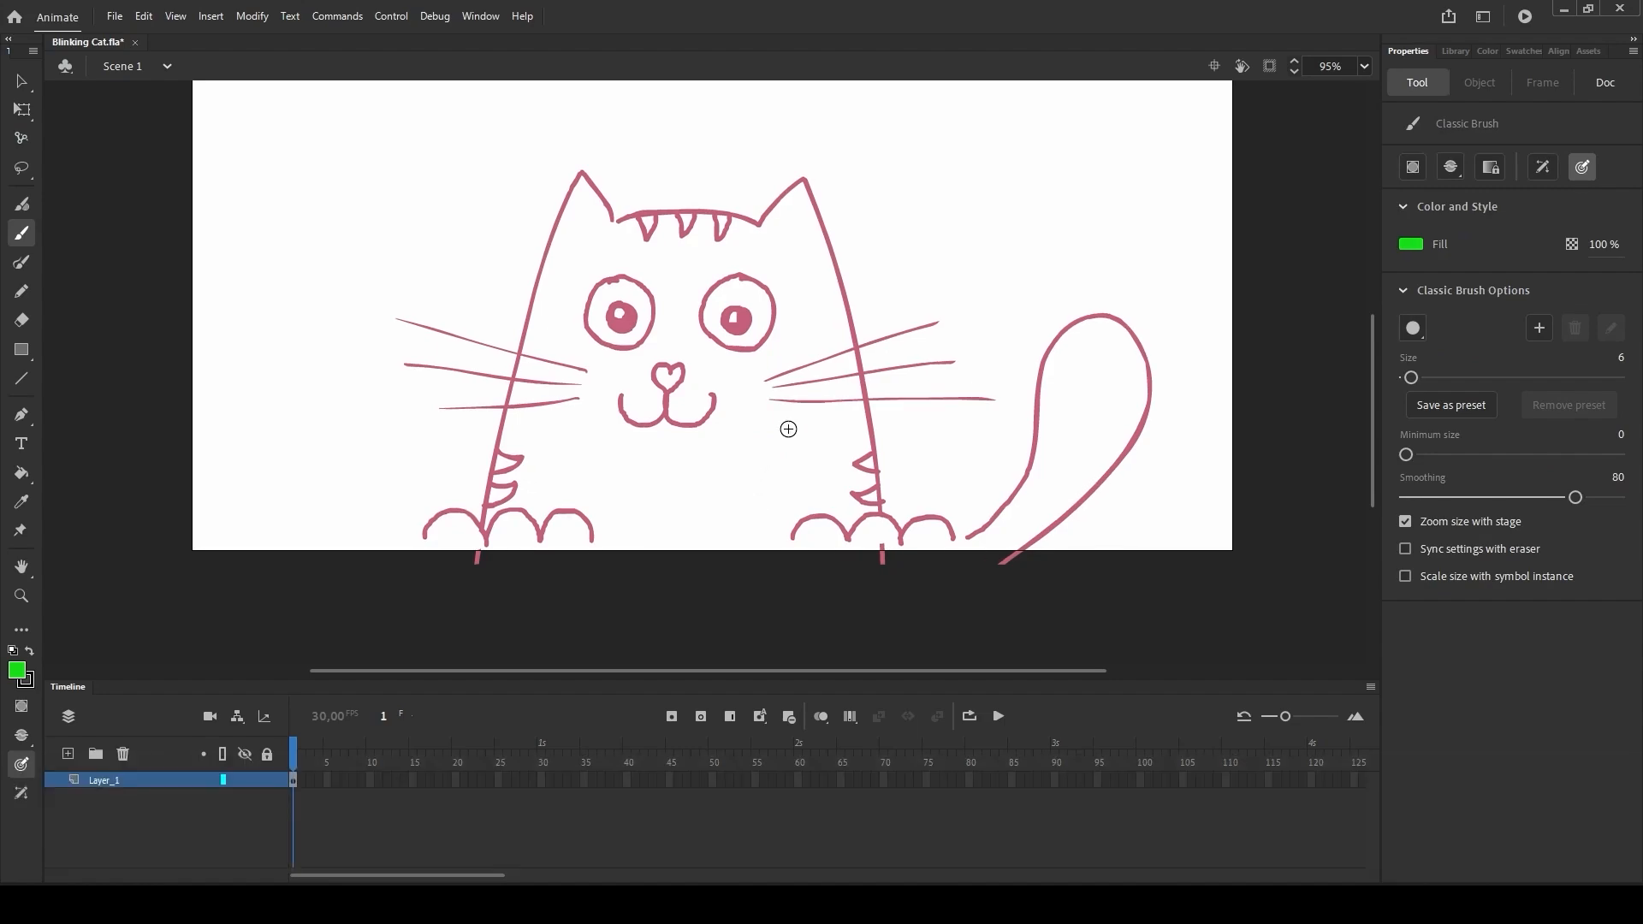
# - Show the color swatches and sample the dark pink outline color from the cat's left pupil with the Eyedropper
pyautogui.click(1516, 52)
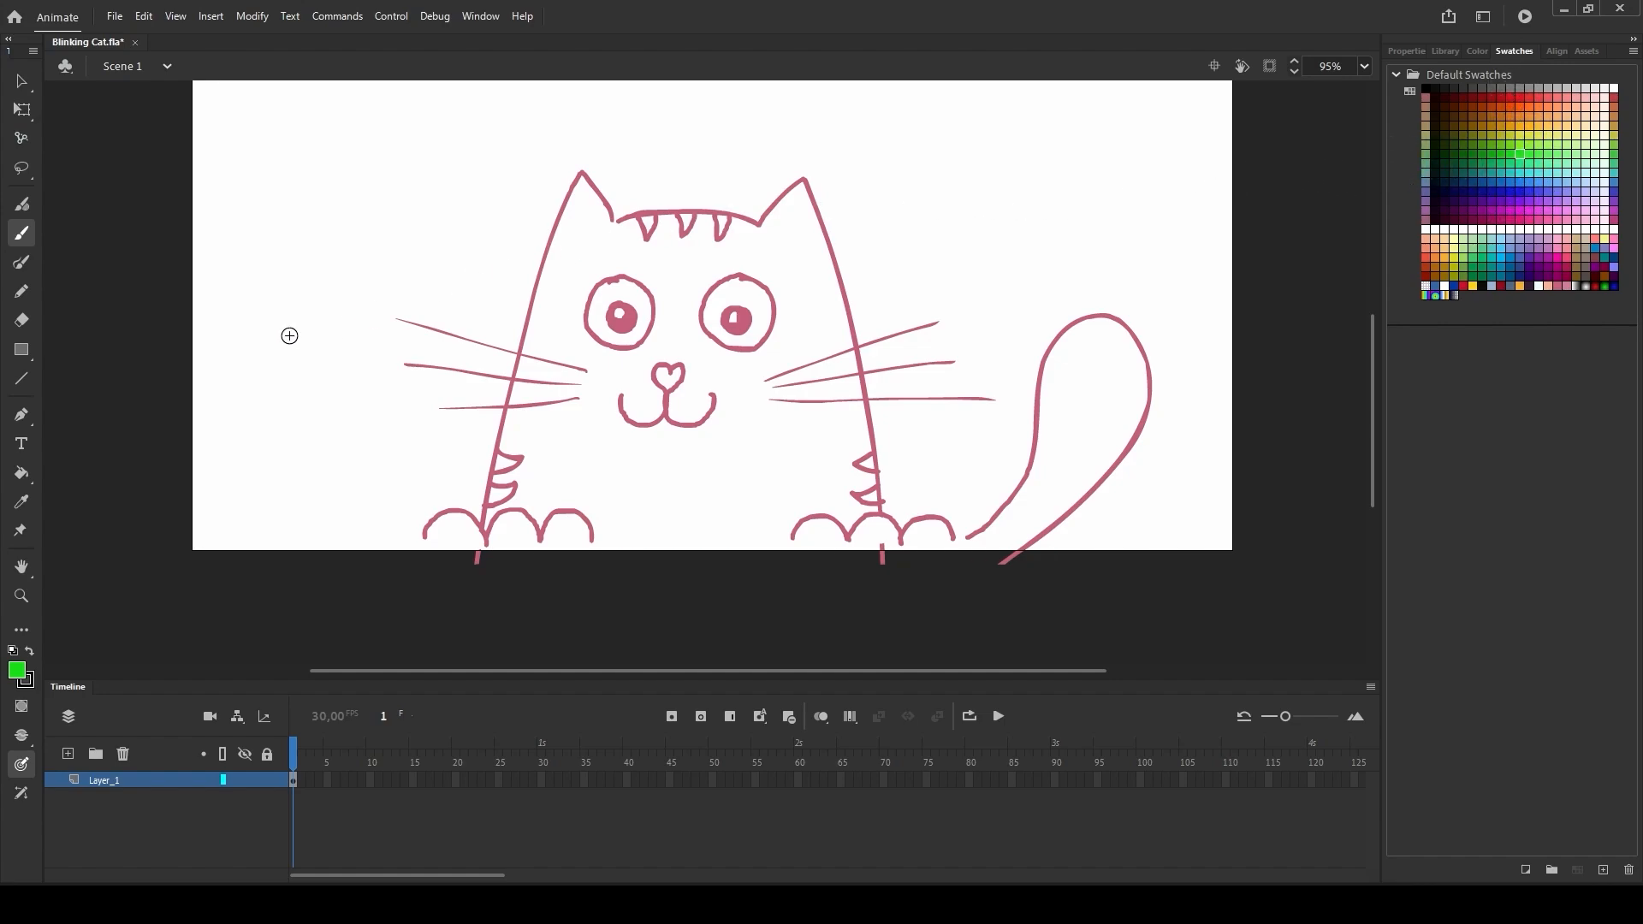
pyautogui.click(21, 506)
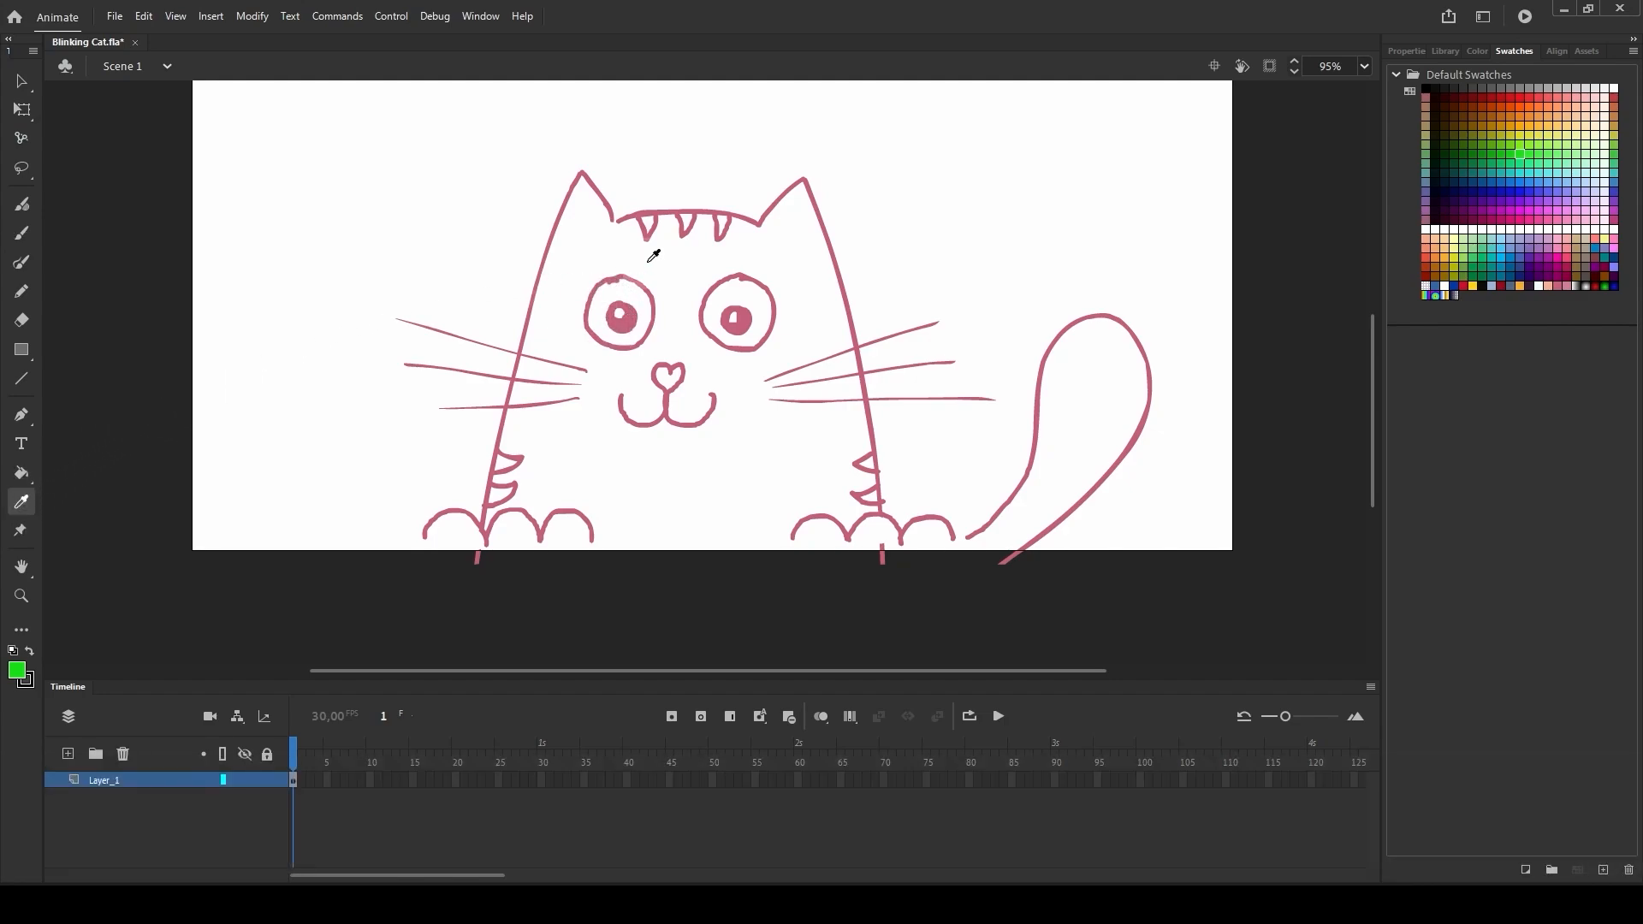
pyautogui.click(630, 321)
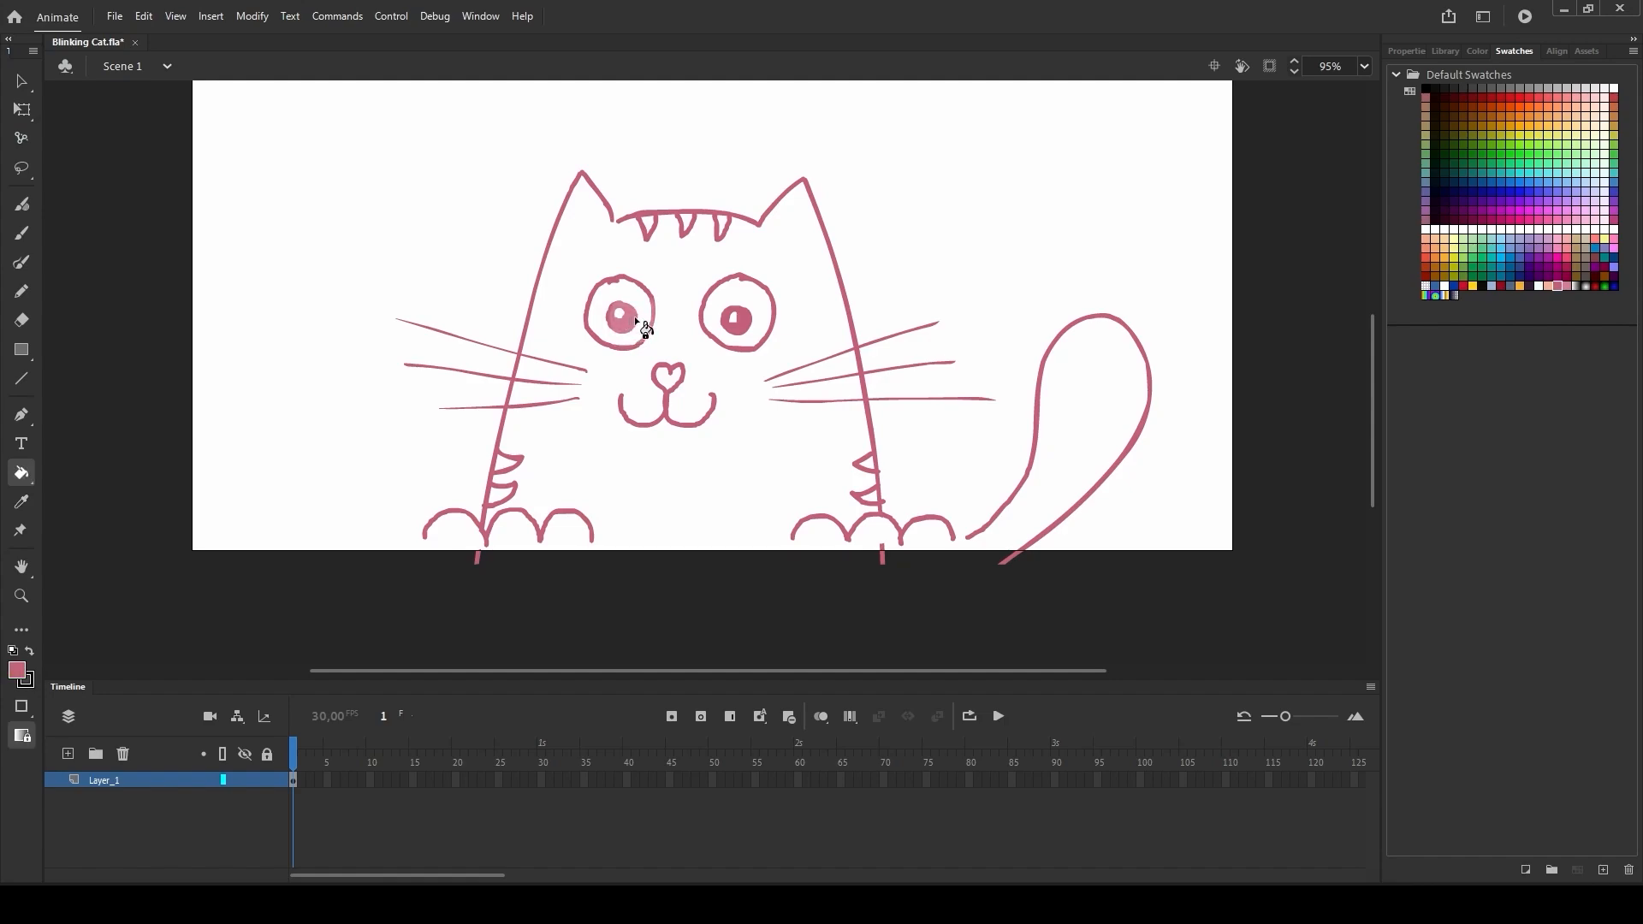
pyautogui.click(630, 322)
# - Extend the toe outlines with the Classic Brush and close the undersides of both paws and the tail base below the stage edge
pyautogui.press('b')
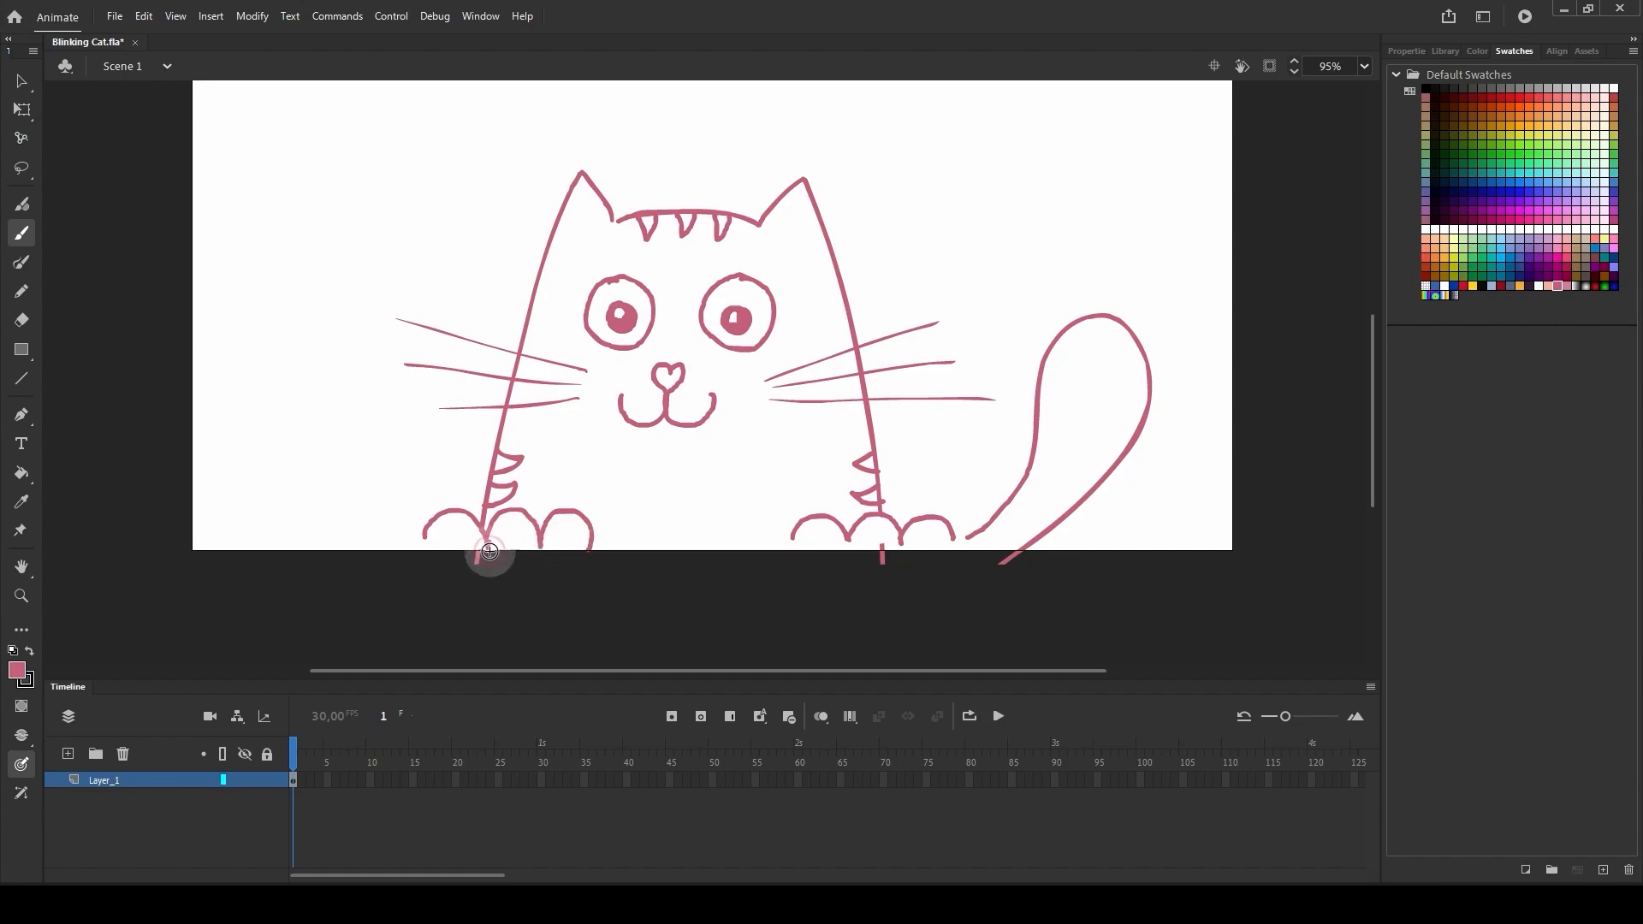
pyautogui.moveTo(429, 532); pyautogui.dragTo(424, 553)
pyautogui.moveTo(796, 524); pyautogui.dragTo(790, 554)
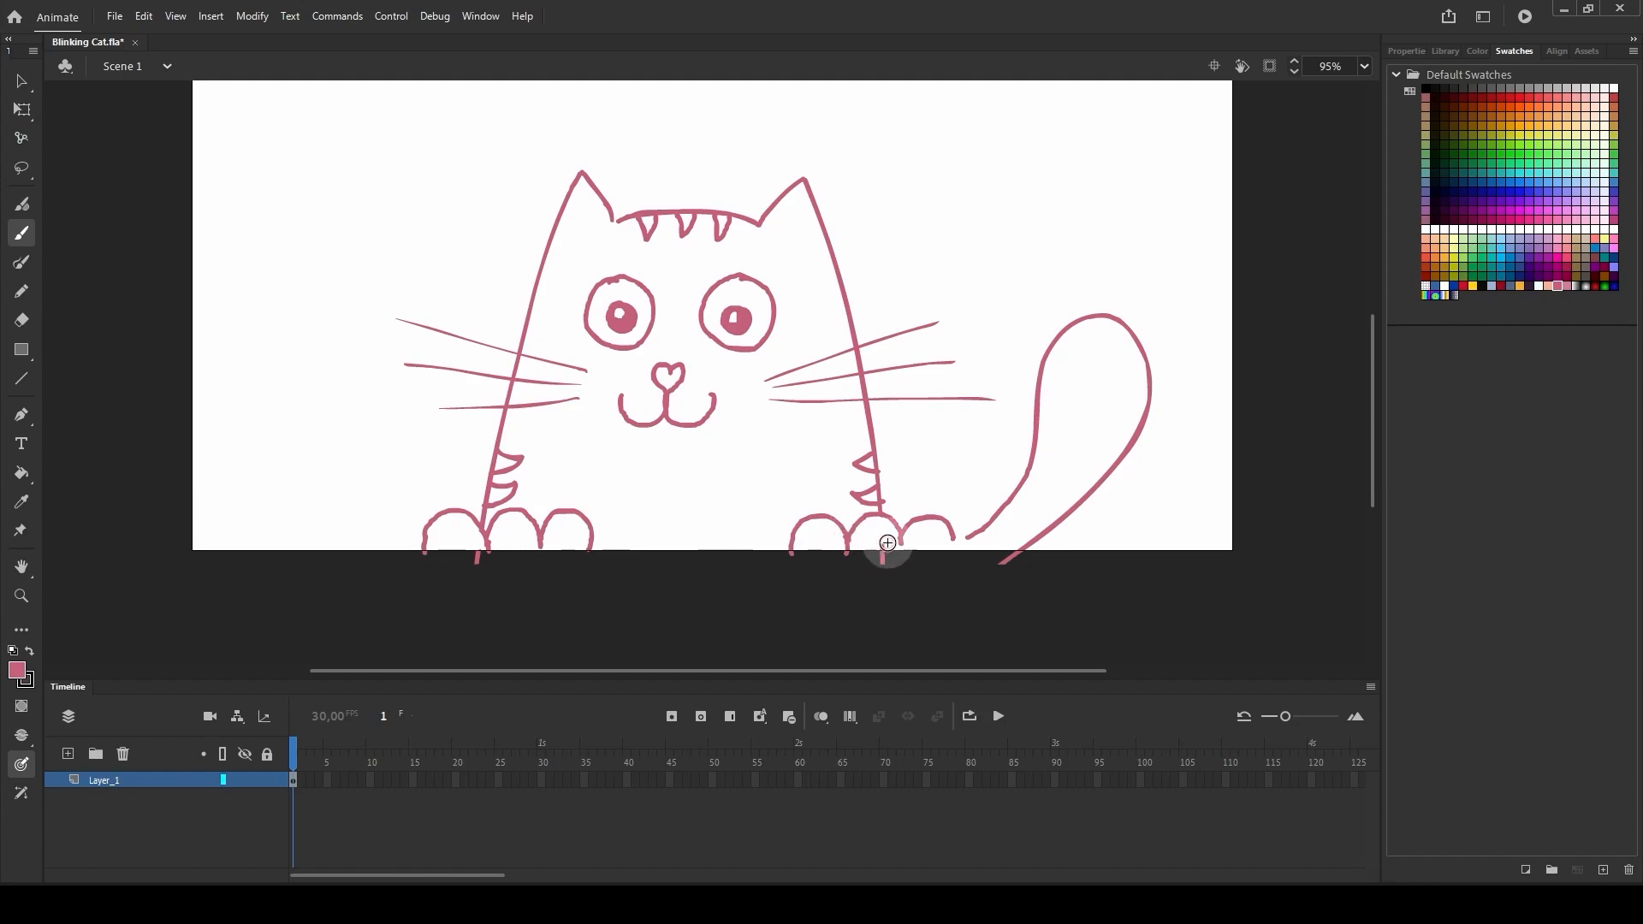
pyautogui.moveTo(900, 537); pyautogui.dragTo(899, 555)
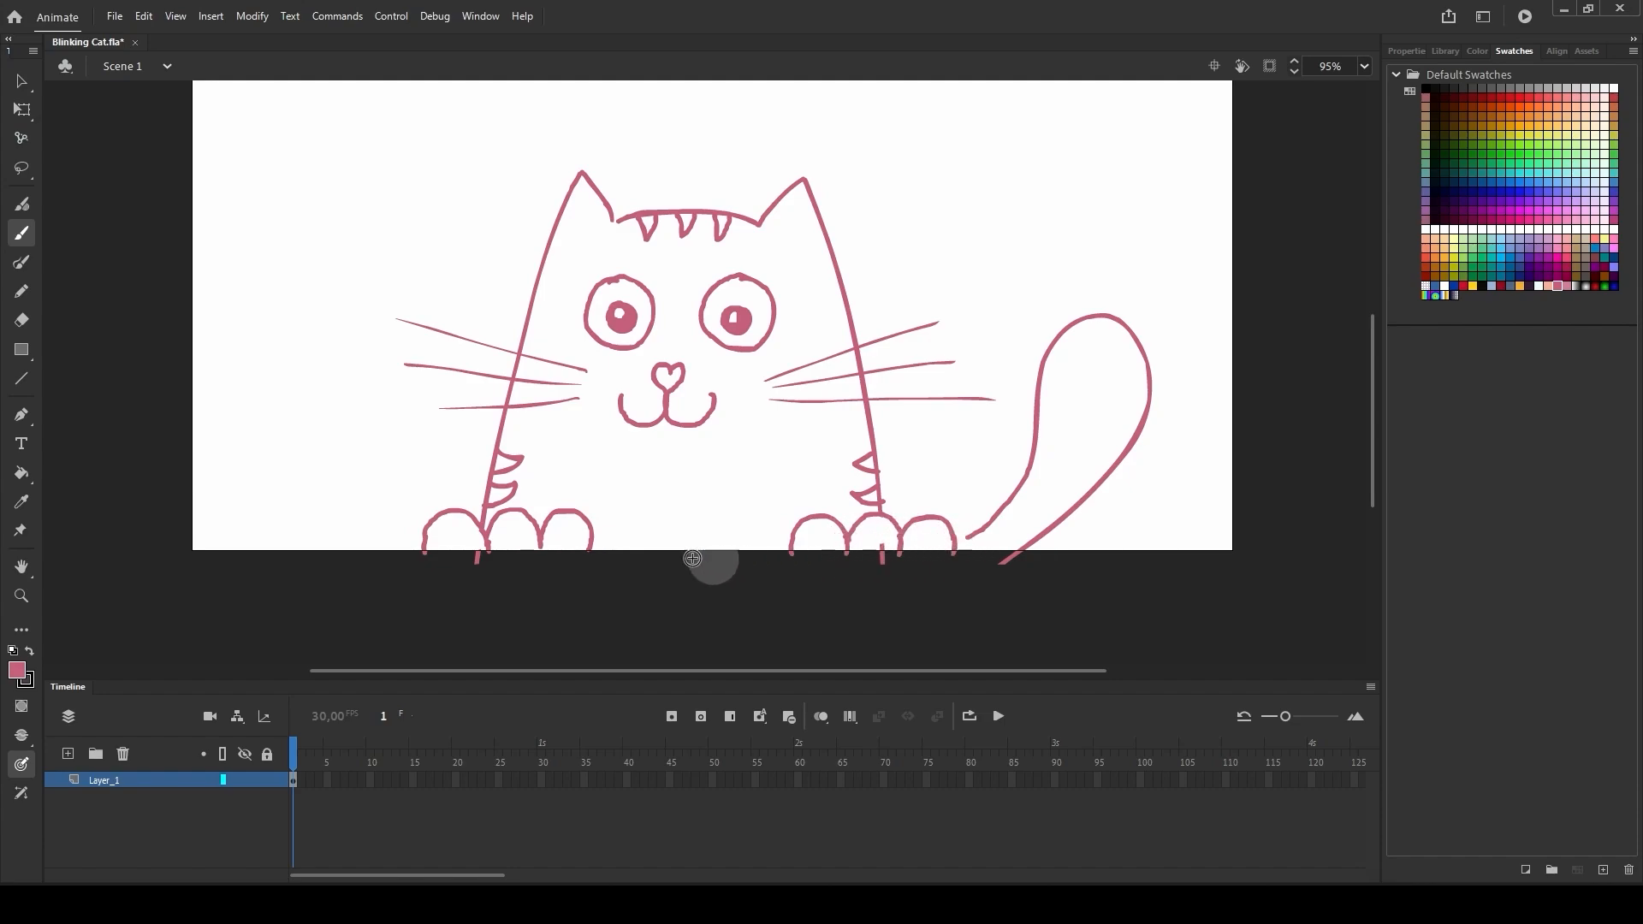
pyautogui.moveTo(443, 565); pyautogui.dragTo(589, 552)
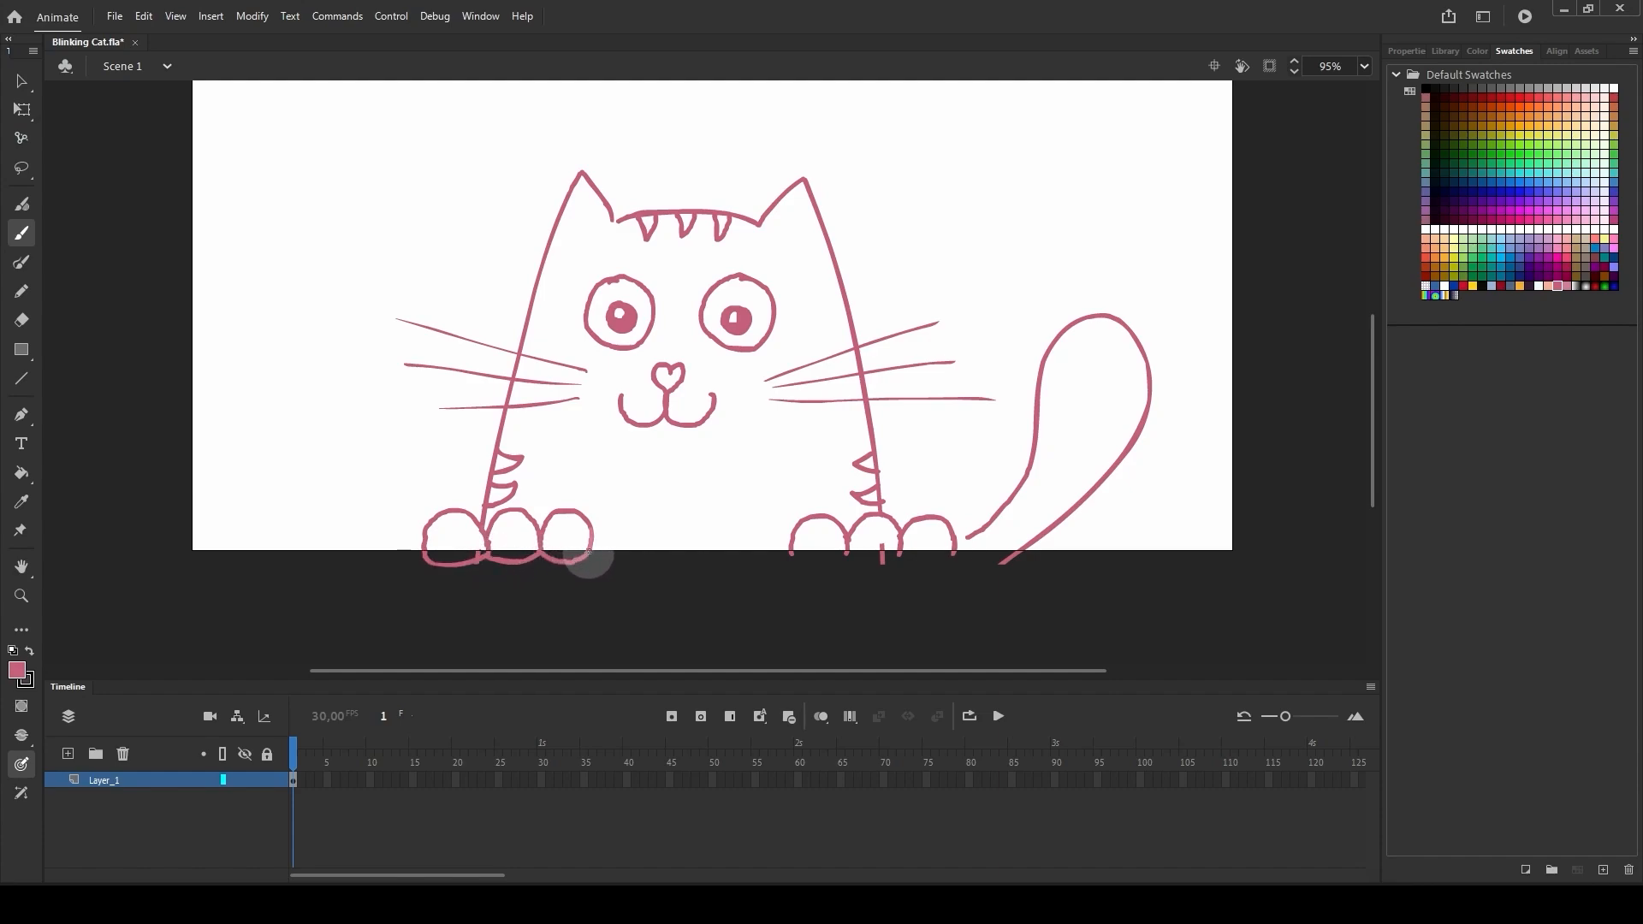
pyautogui.moveTo(791, 553)
pyautogui.mouseDown()
pyautogui.moveTo(944, 565)
pyautogui.moveTo(1015, 536)
pyautogui.moveTo(1022, 513)
pyautogui.moveTo(993, 529)
pyautogui.moveTo(1021, 512)
pyautogui.moveTo(955, 543)
pyautogui.moveTo(970, 537)
pyautogui.moveTo(957, 560)
pyautogui.moveTo(996, 551)
pyautogui.mouseUp()
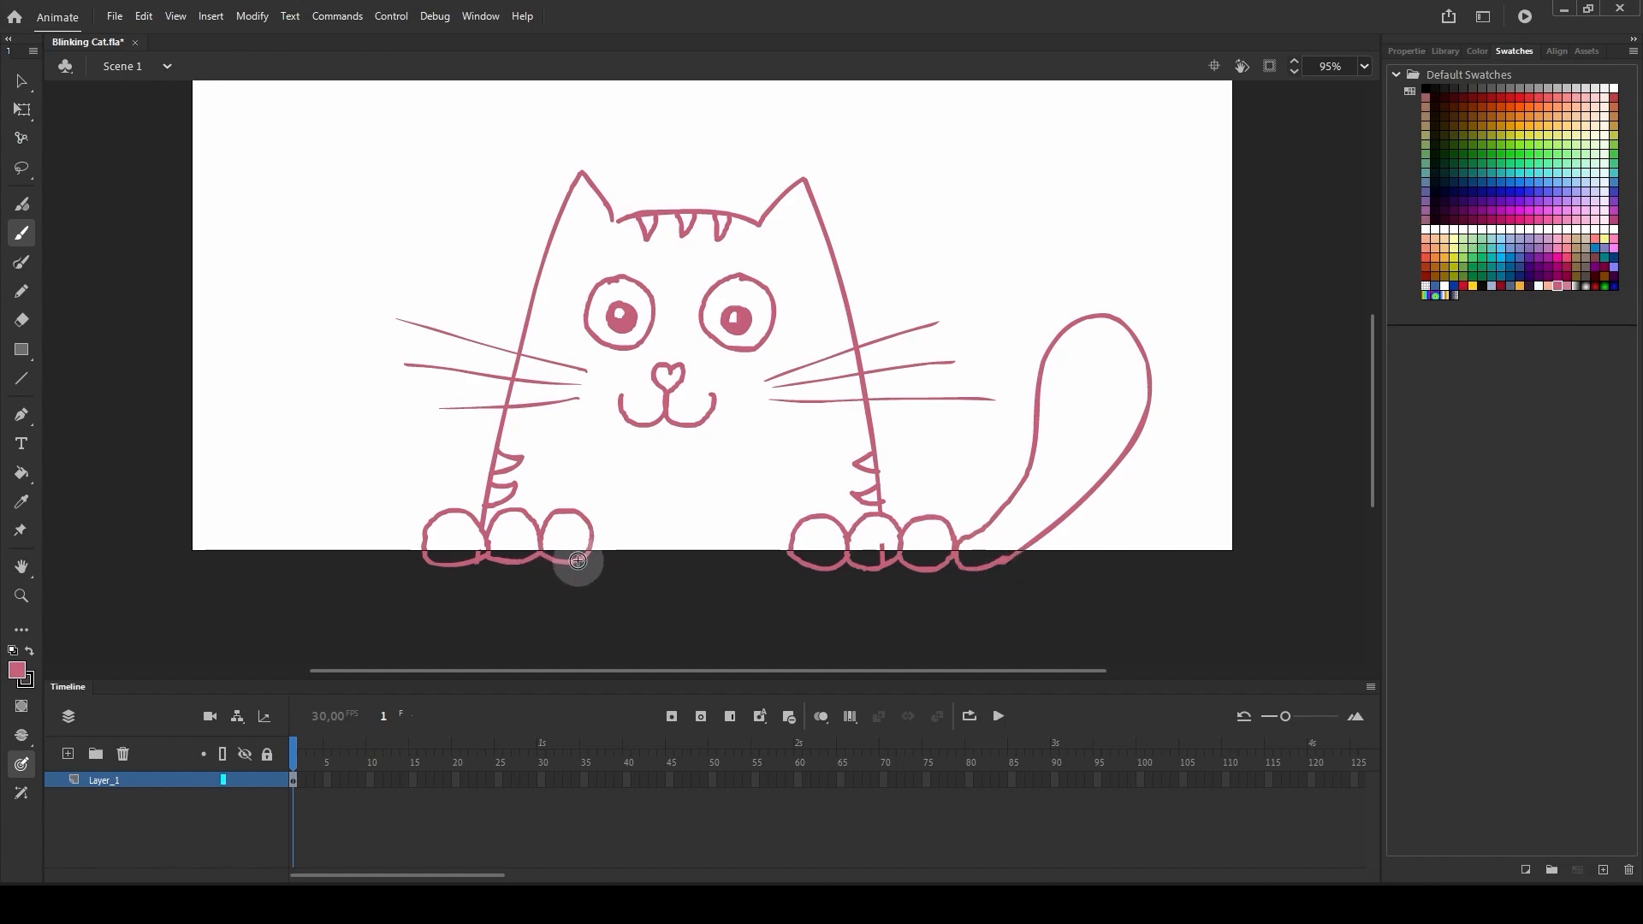
# - Draw the body's lower edge between the two paws and close the outline gap beside the left ear
pyautogui.moveTo(578, 561); pyautogui.dragTo(789, 563)
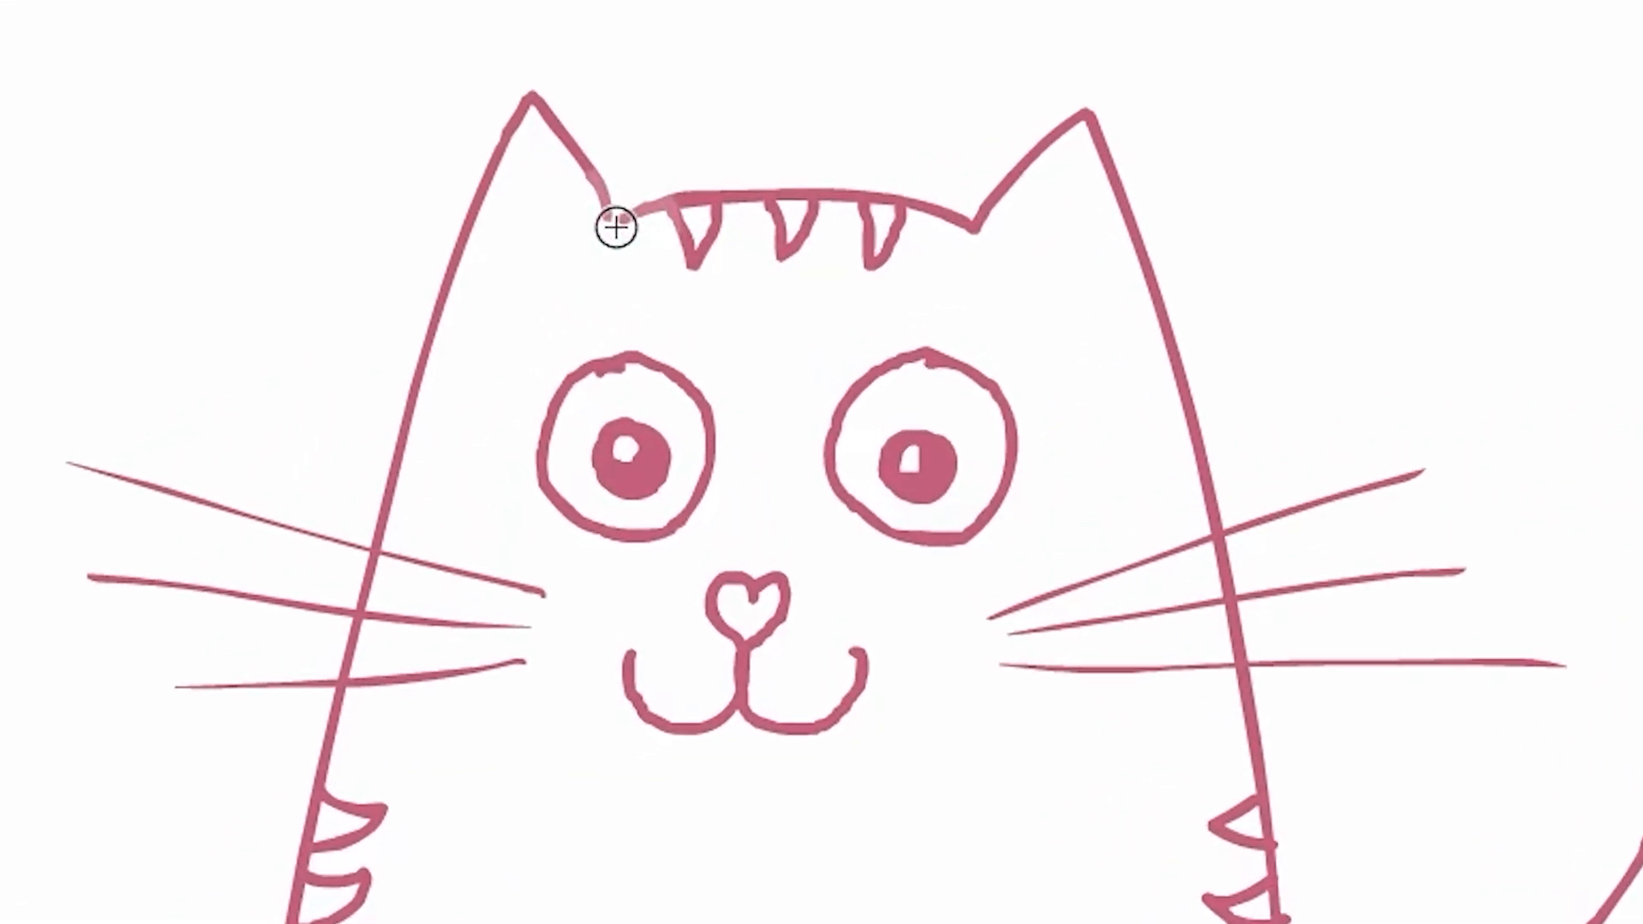
pyautogui.click(615, 225)
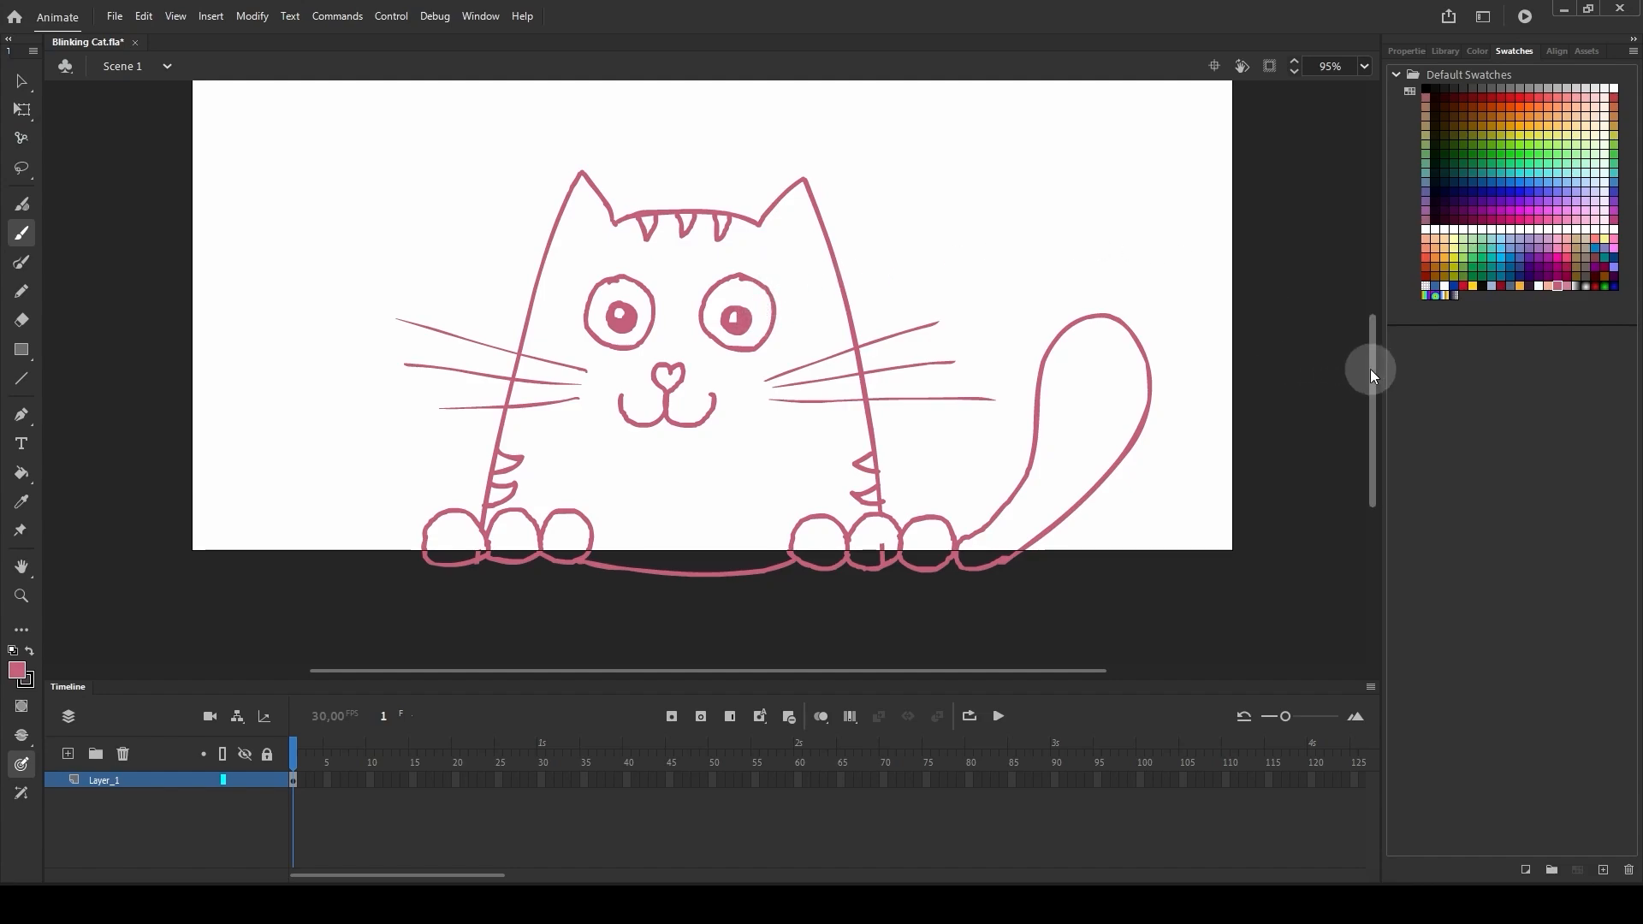
# - Fill the cat's body with the peach swatch using the Paint Bucket
pyautogui.moveTo(1371, 368); pyautogui.dragTo(1372, 348)
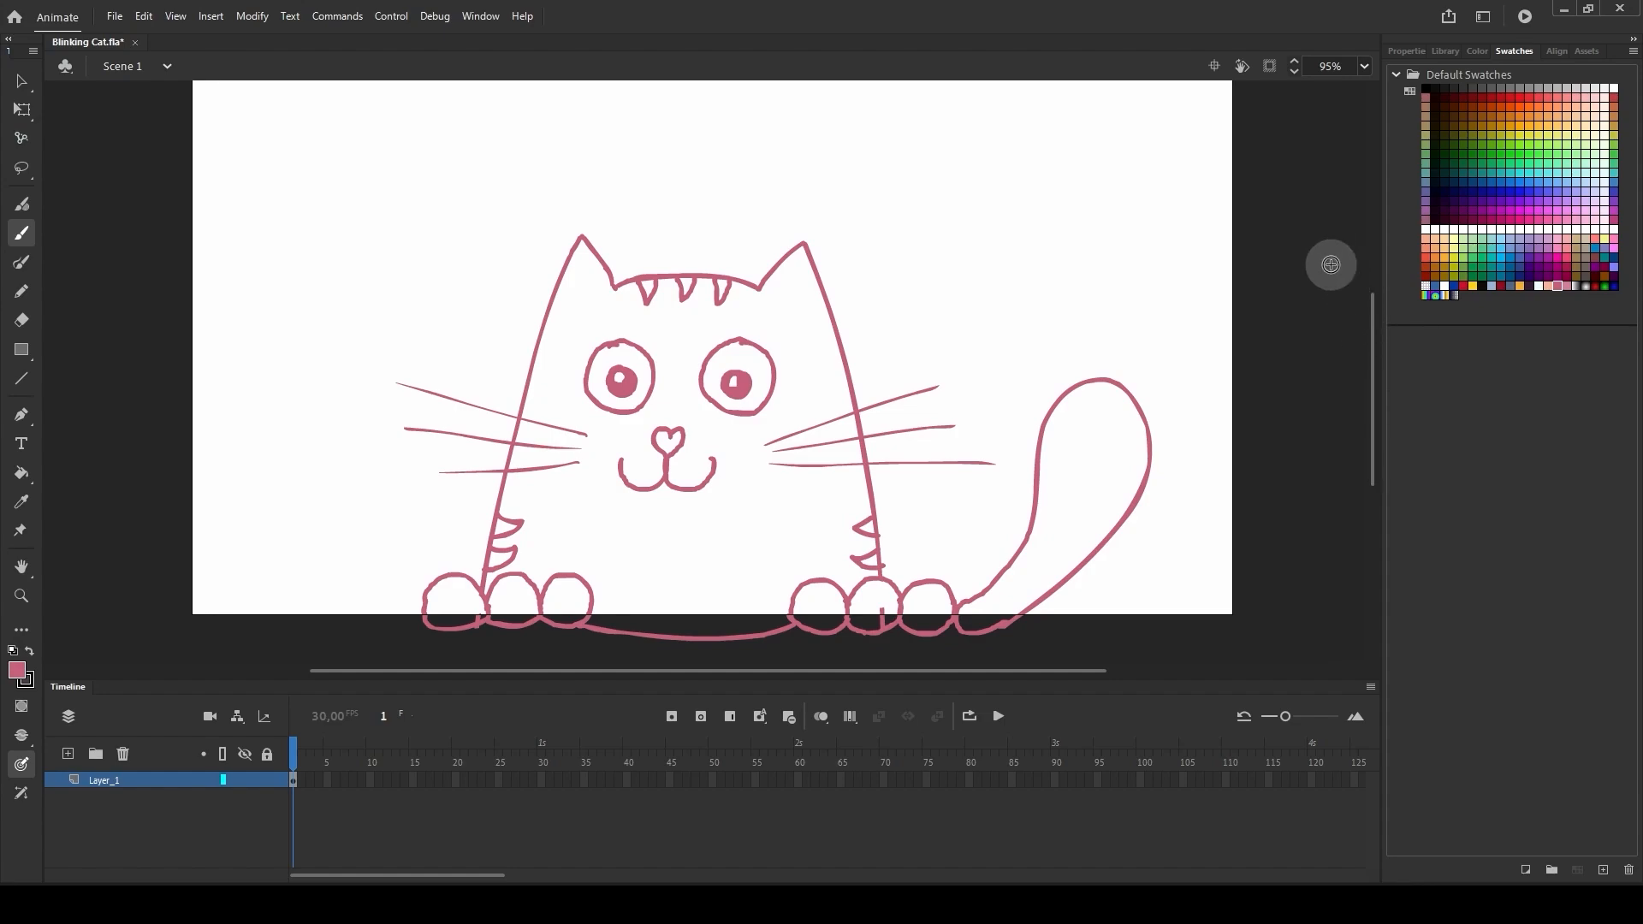
pyautogui.click(1548, 286)
pyautogui.press('k')
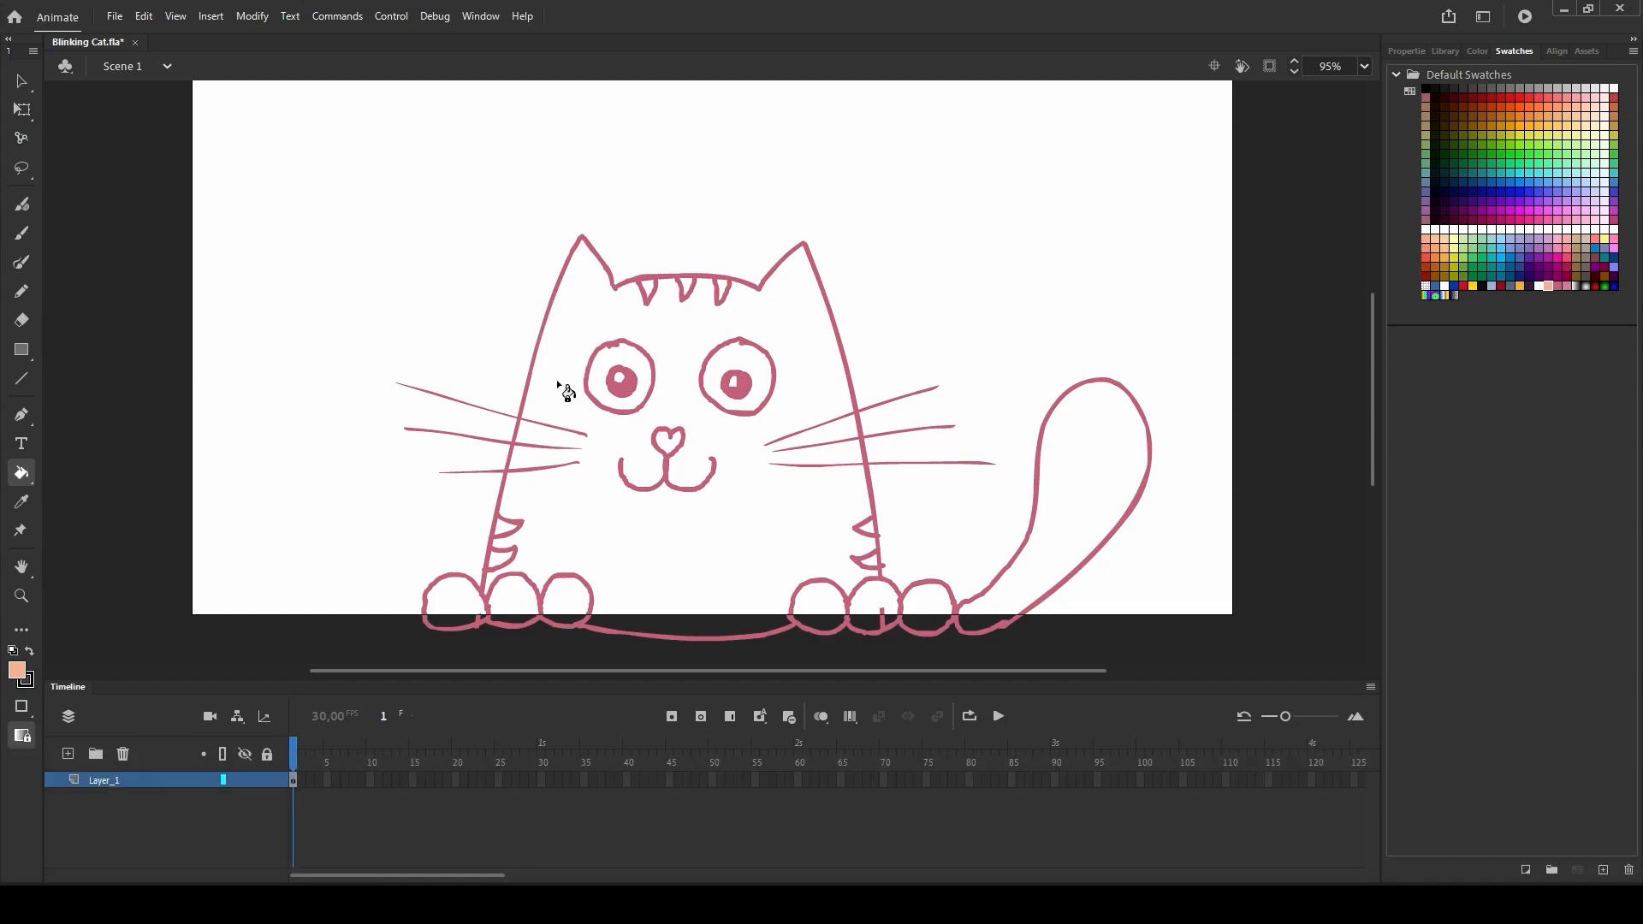
pyautogui.click(721, 522)
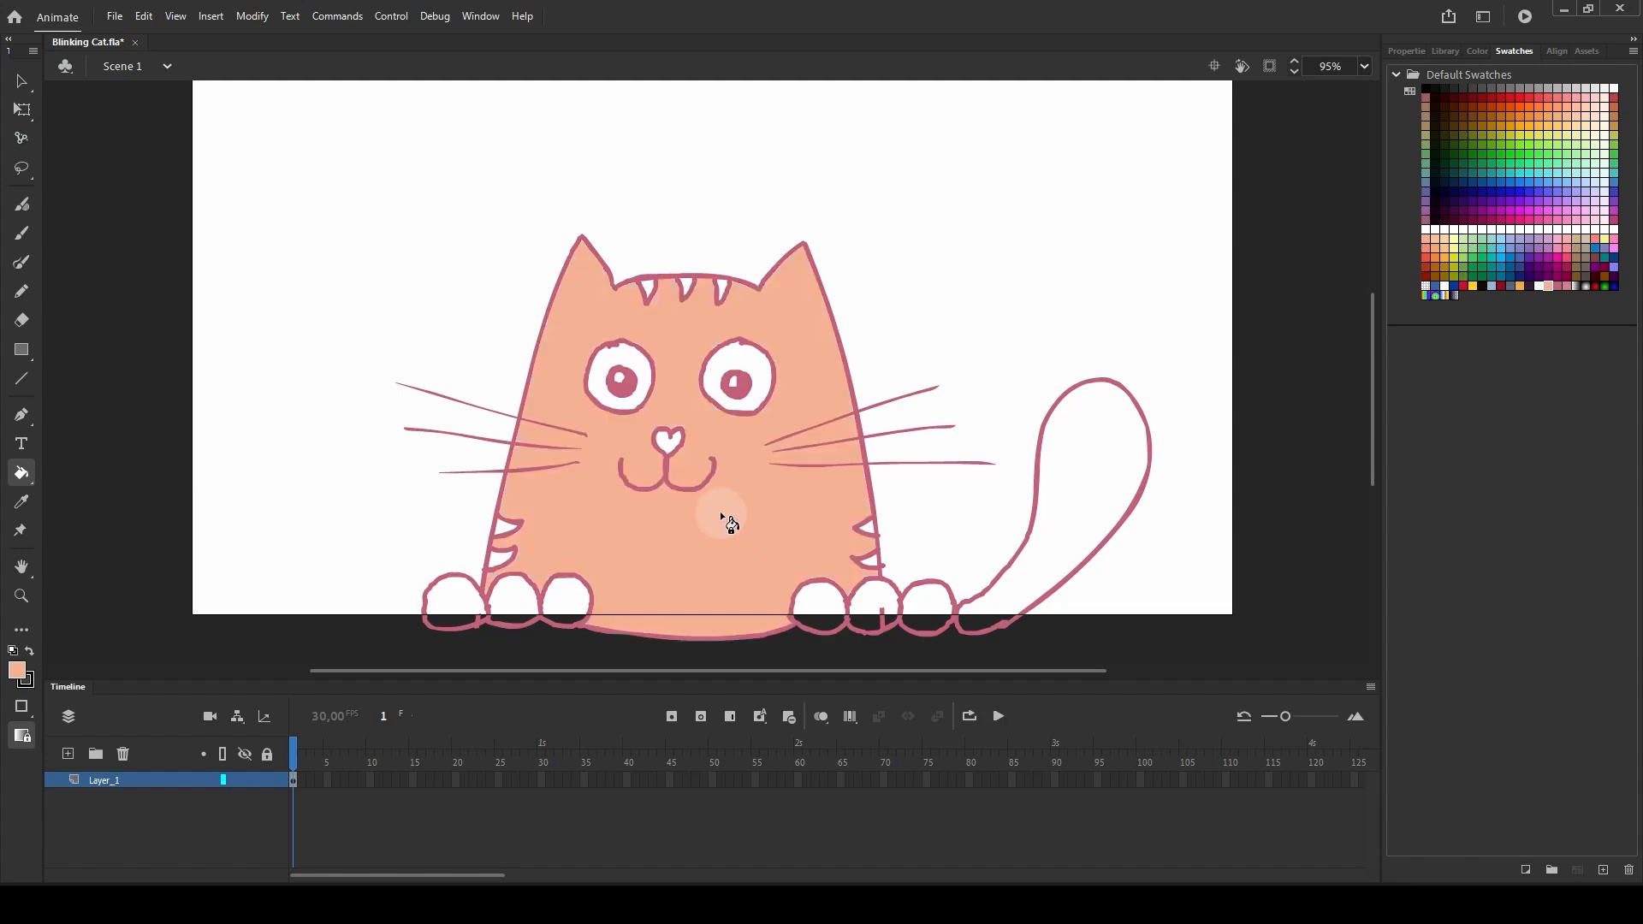
# - Fill the cat's tail and all six toes with the same peach color using the Paint Bucket
pyautogui.click(1067, 496)
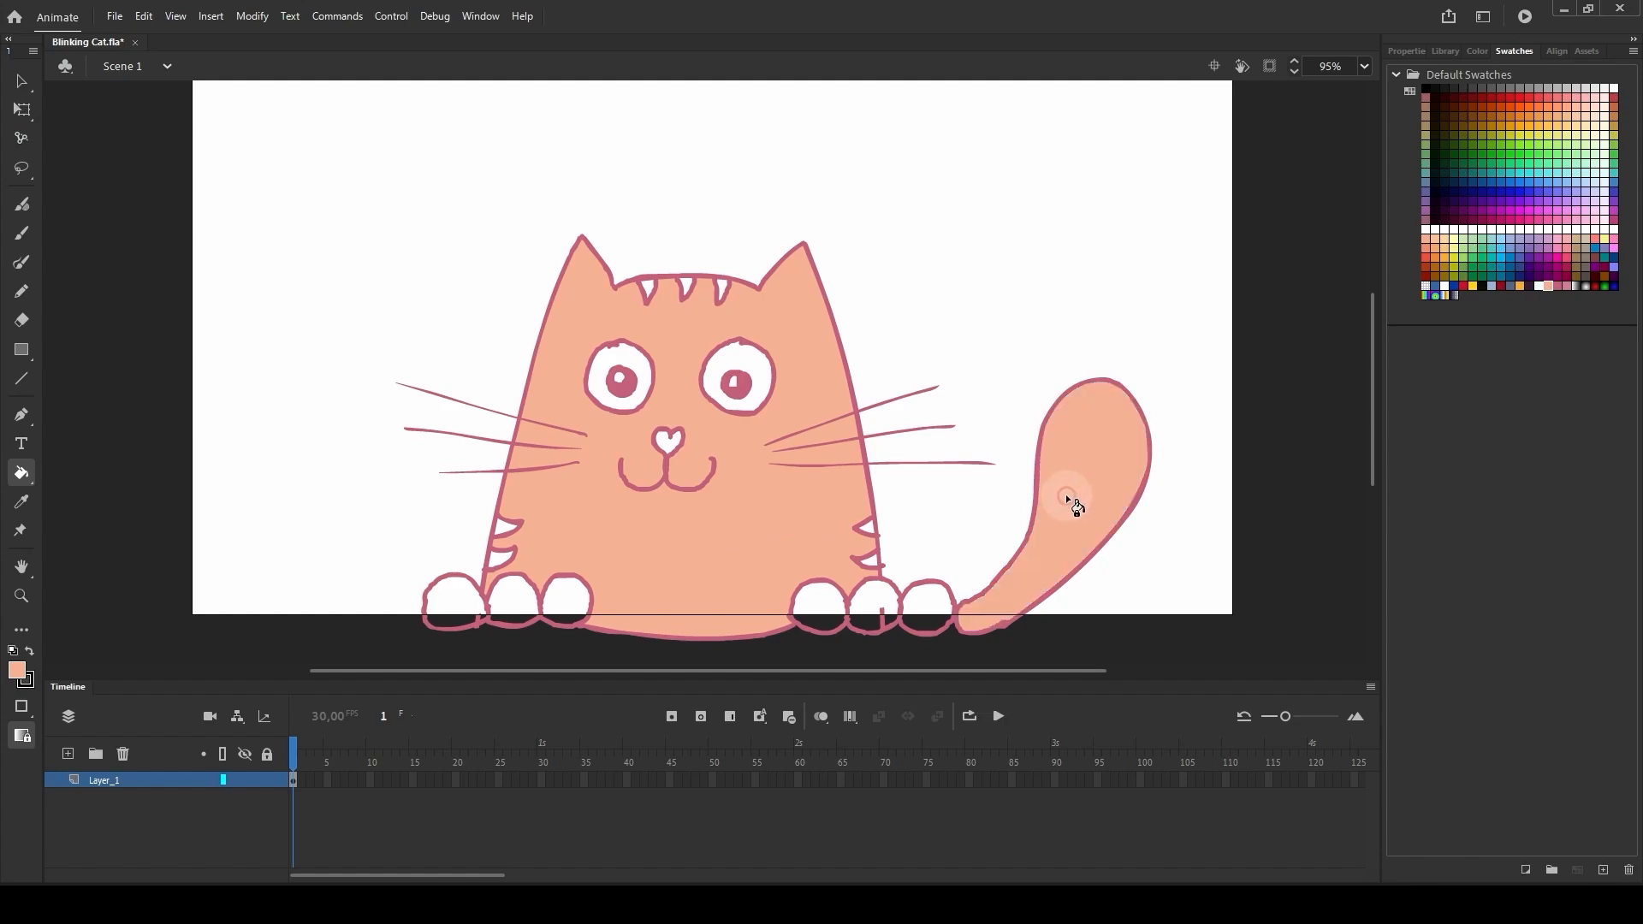
pyautogui.click(461, 606)
pyautogui.click(821, 605)
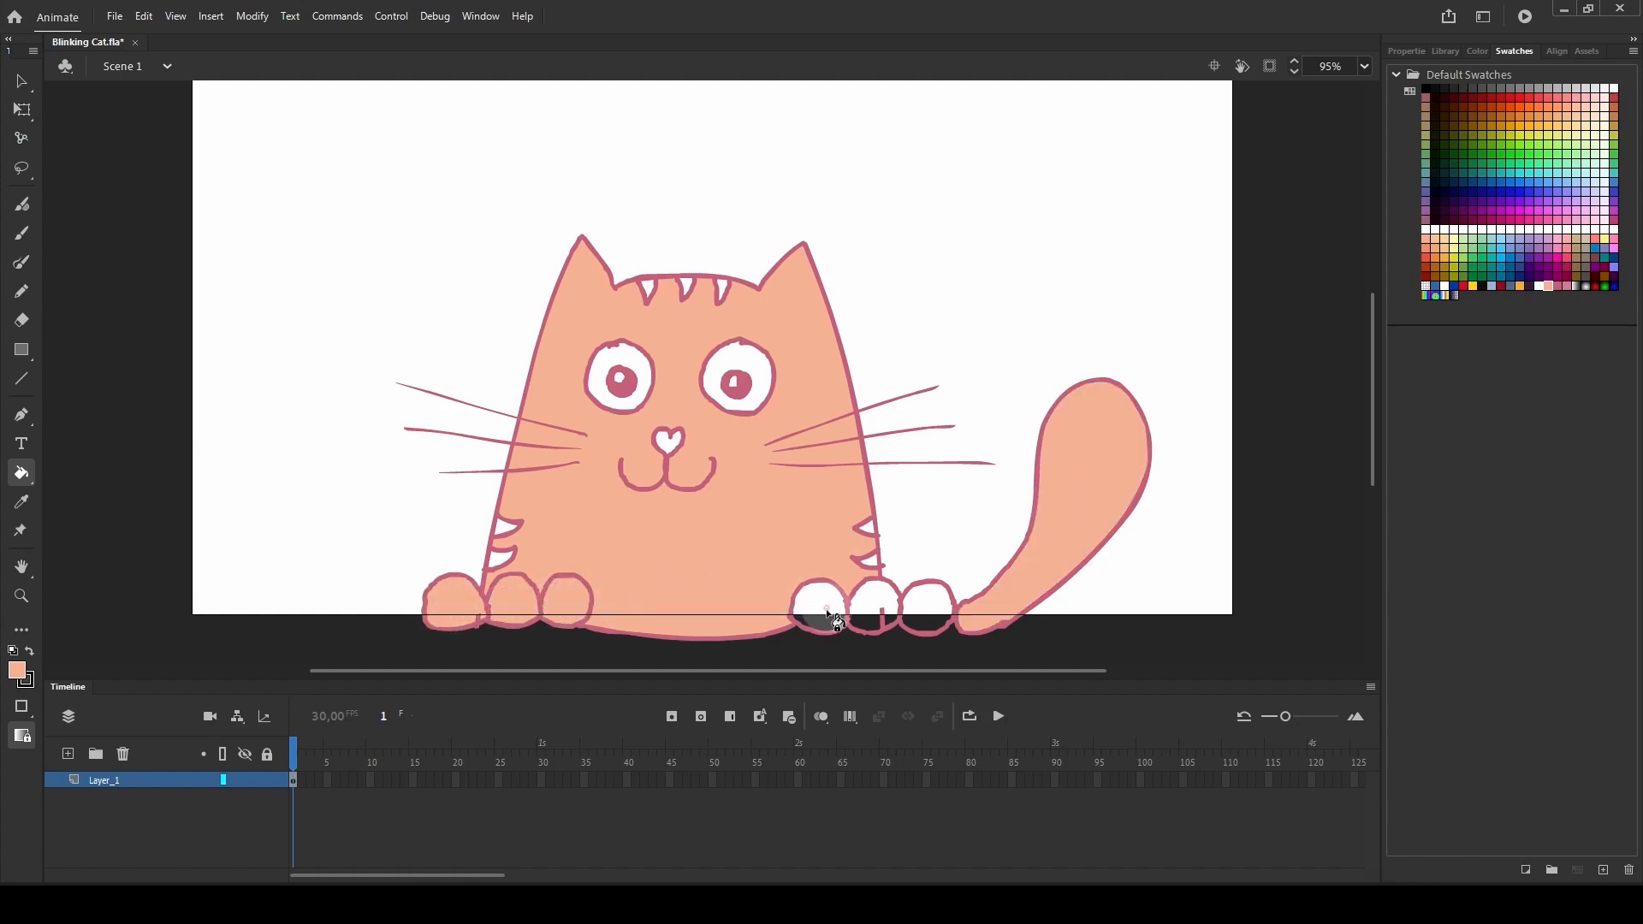
pyautogui.click(873, 606)
pyautogui.click(926, 606)
pyautogui.click(700, 631)
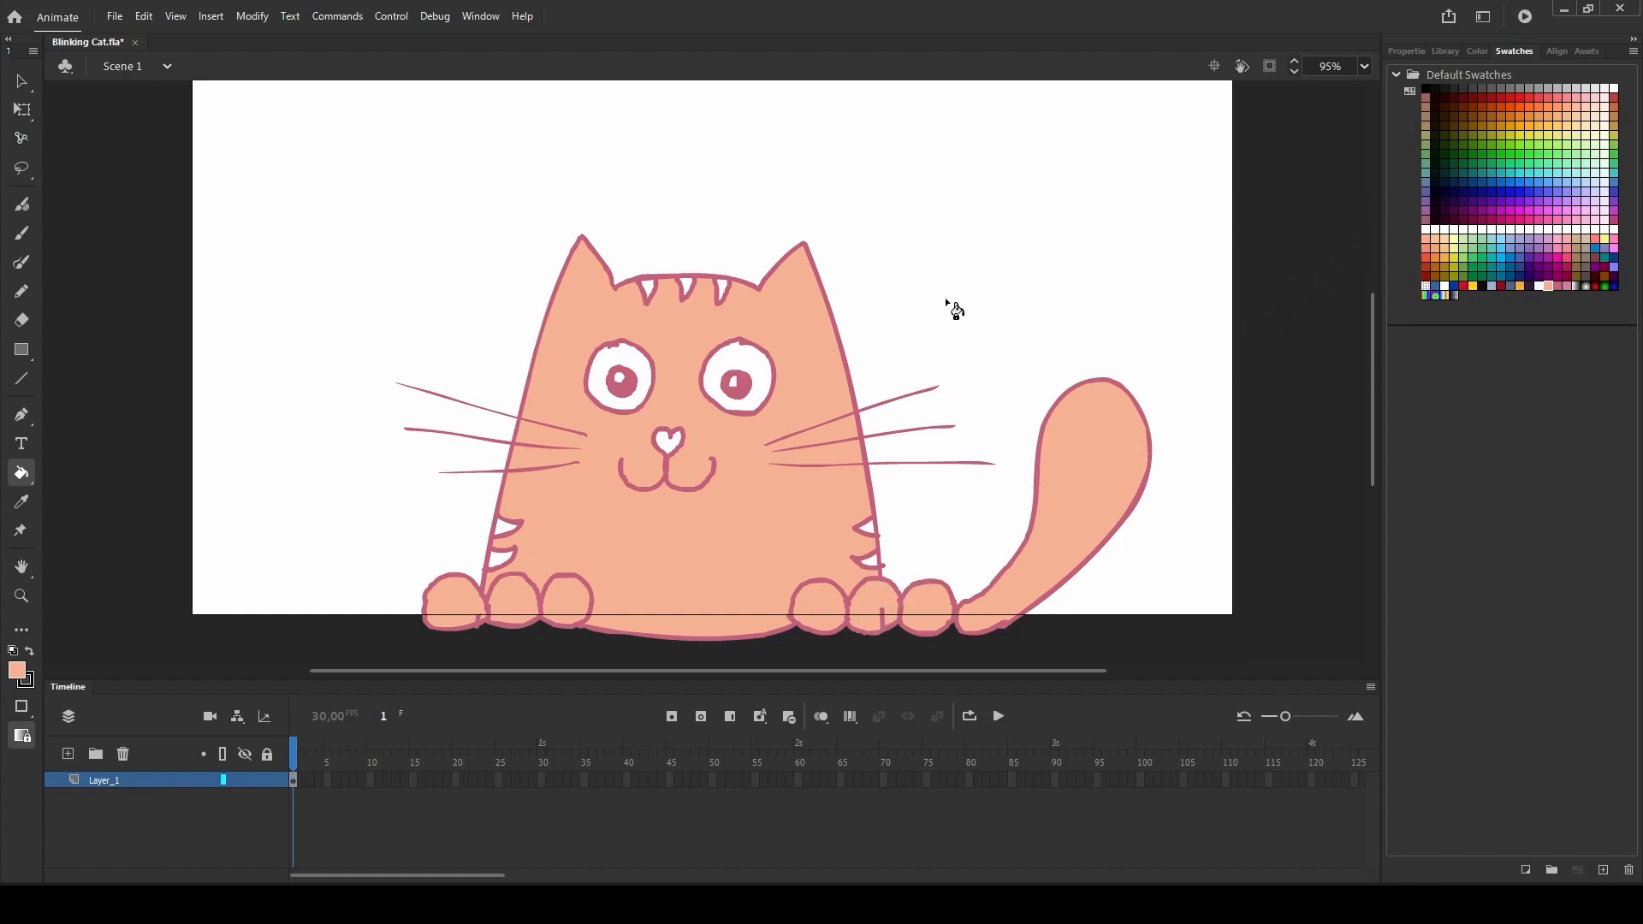
# - Test the movie to examine the colored cat for stray marks, and close the preview
pyautogui.click(1525, 17)
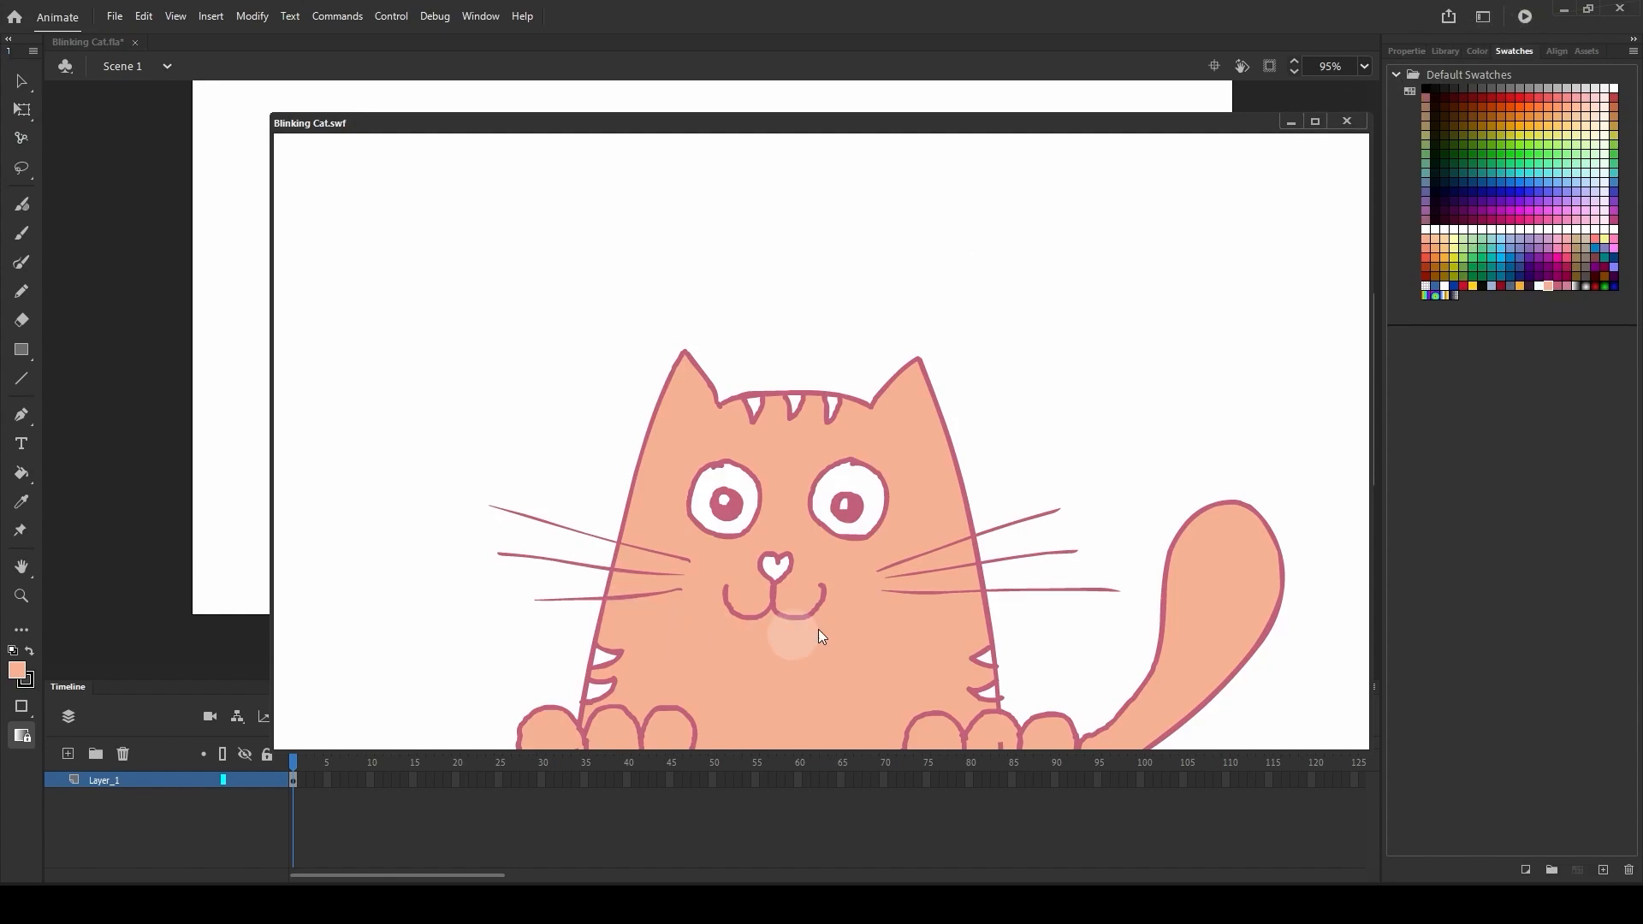
pyautogui.click(937, 386)
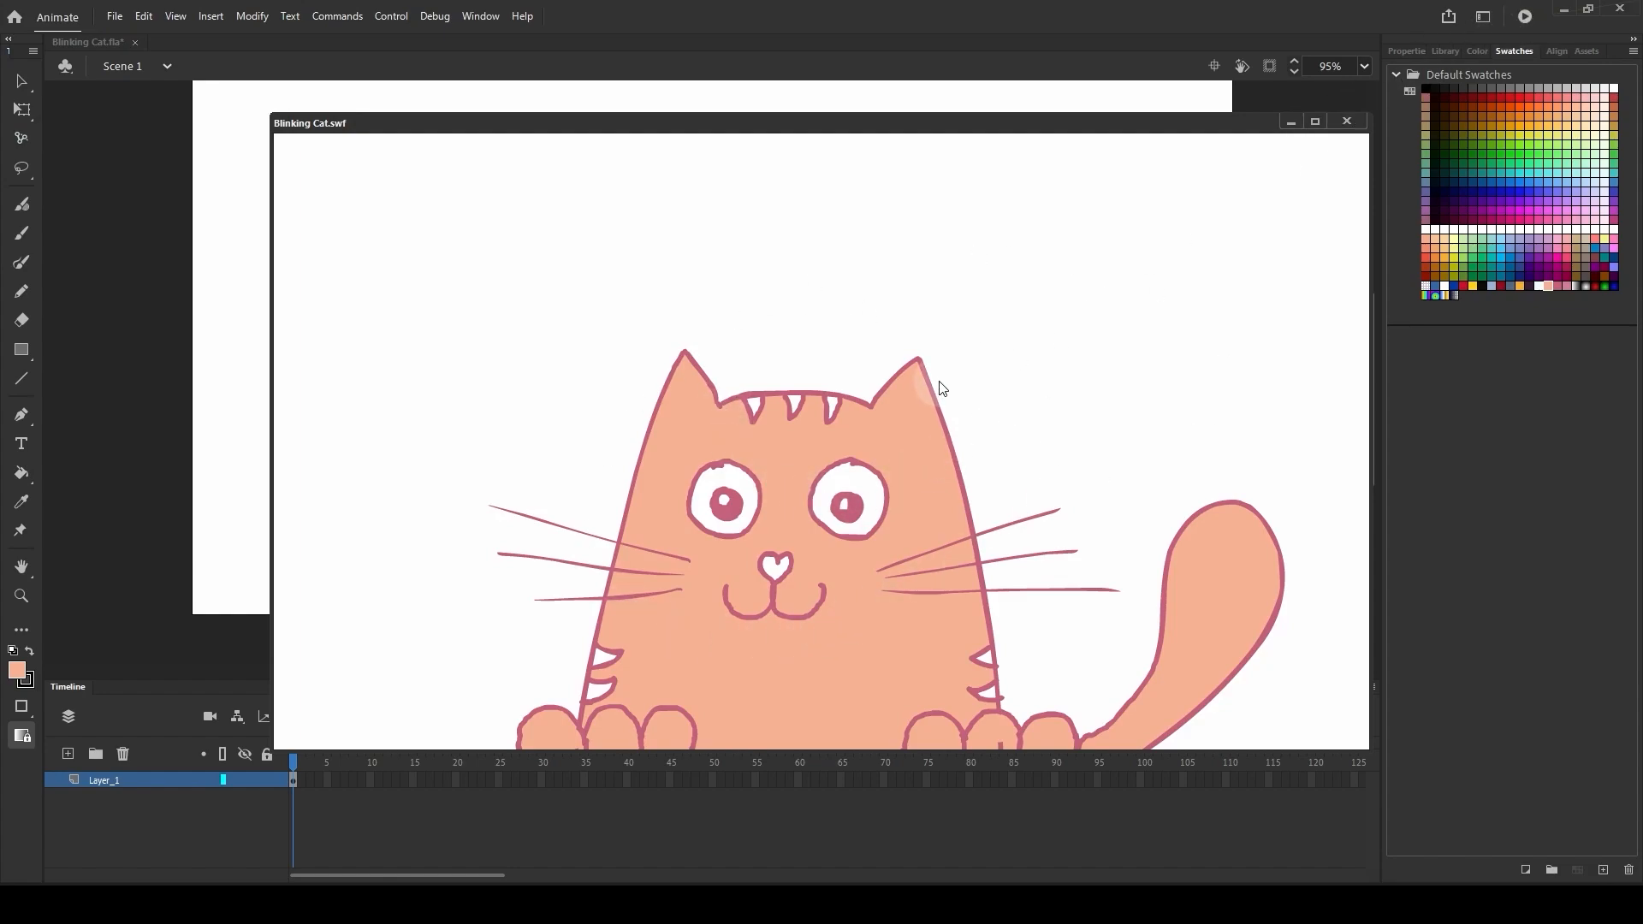
pyautogui.click(1007, 737)
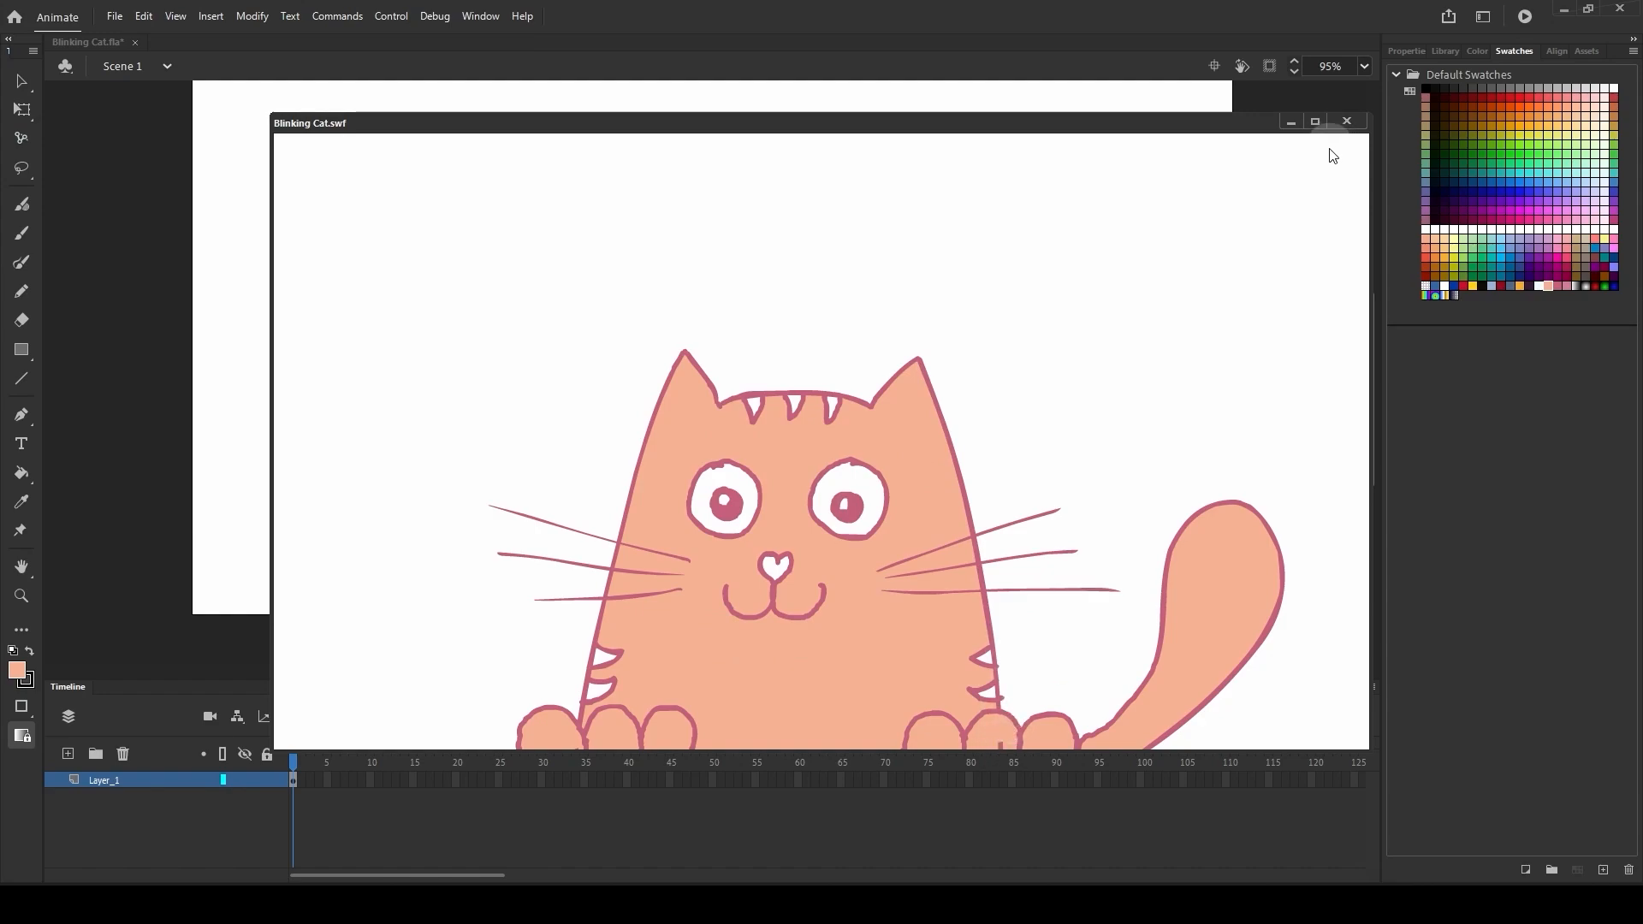
pyautogui.click(1348, 125)
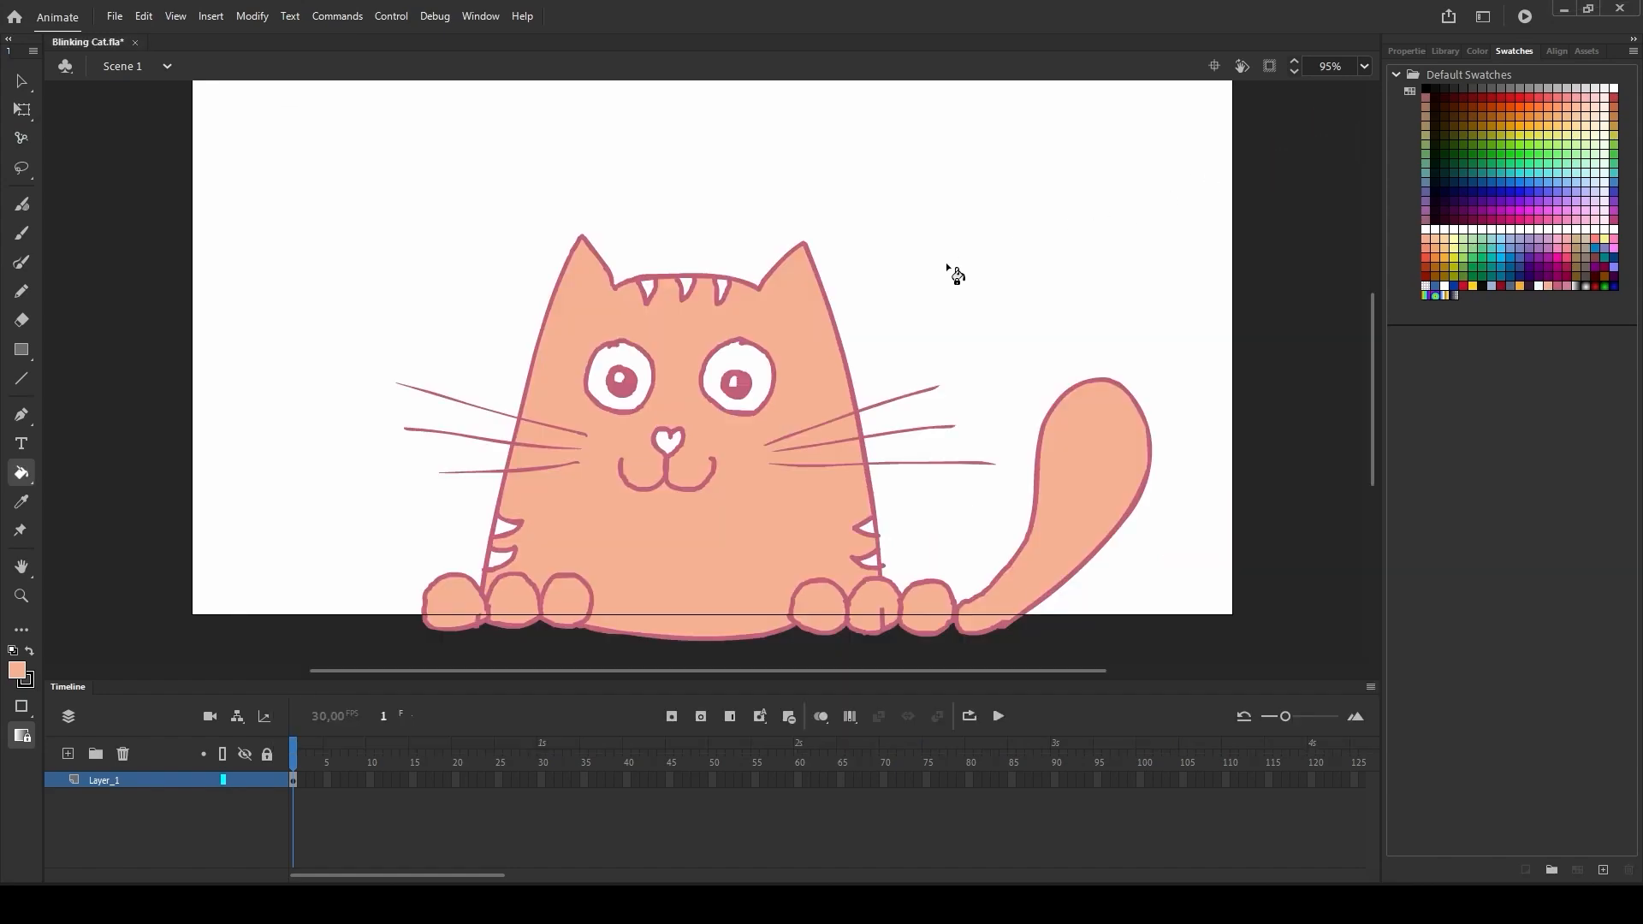
# - Paint over the stray outline mark inside the middle toe of the paw nearest the tail with the peach Classic Brush
pyautogui.press('e')
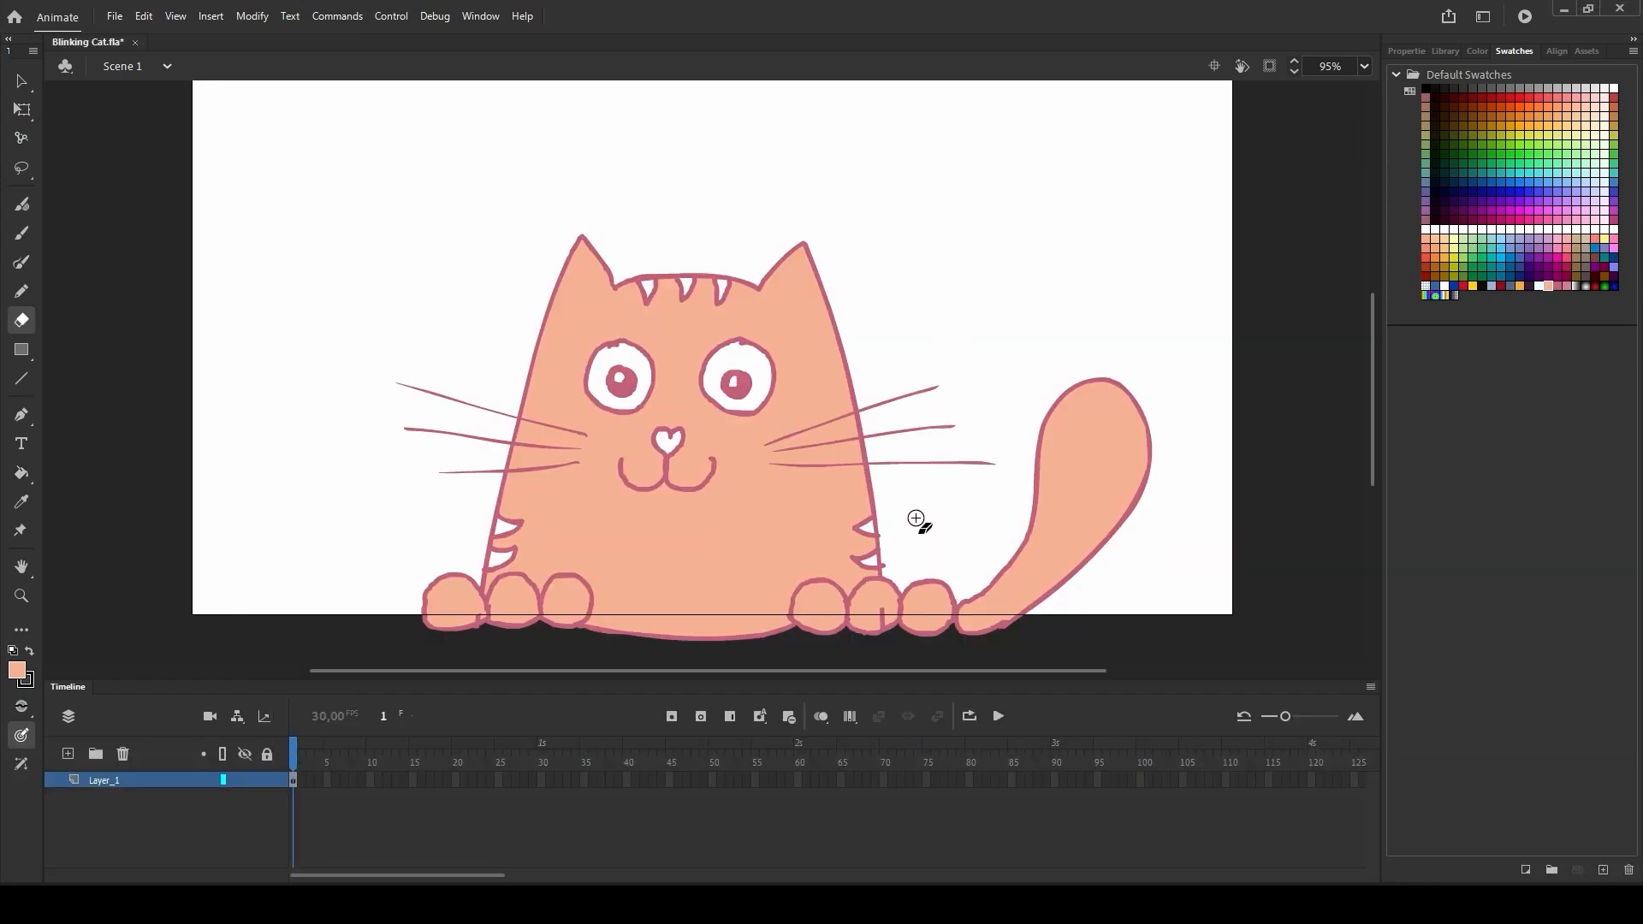
pyautogui.click(810, 513)
pyautogui.press('b')
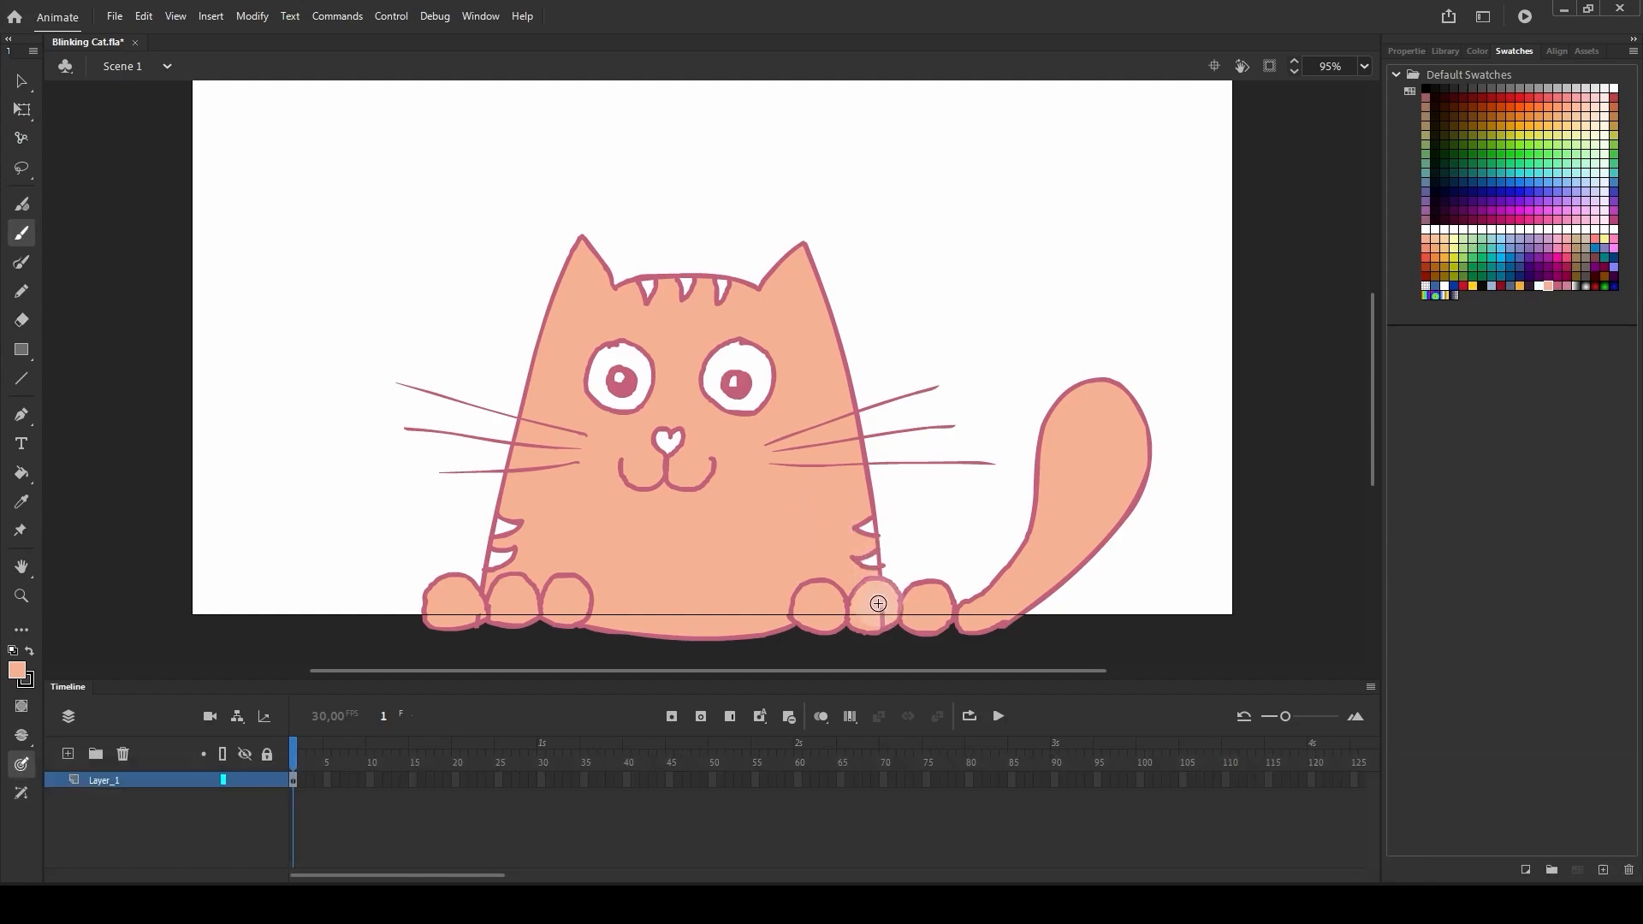
pyautogui.click(878, 614)
pyautogui.moveTo(616, 552)
pyautogui.mouseDown()
pyautogui.moveTo(474, 617)
pyautogui.moveTo(617, 502)
pyautogui.moveTo(610, 486)
pyautogui.moveTo(646, 487)
pyautogui.moveTo(726, 438)
pyautogui.moveTo(777, 502)
pyautogui.moveTo(622, 471)
pyautogui.moveTo(781, 486)
pyautogui.moveTo(576, 531)
pyautogui.moveTo(633, 432)
pyautogui.mouseUp()
# - Sample the dark pink from the cat's left pupil and fill the forehead stripes, side stripes and nose with it
pyautogui.press('i')
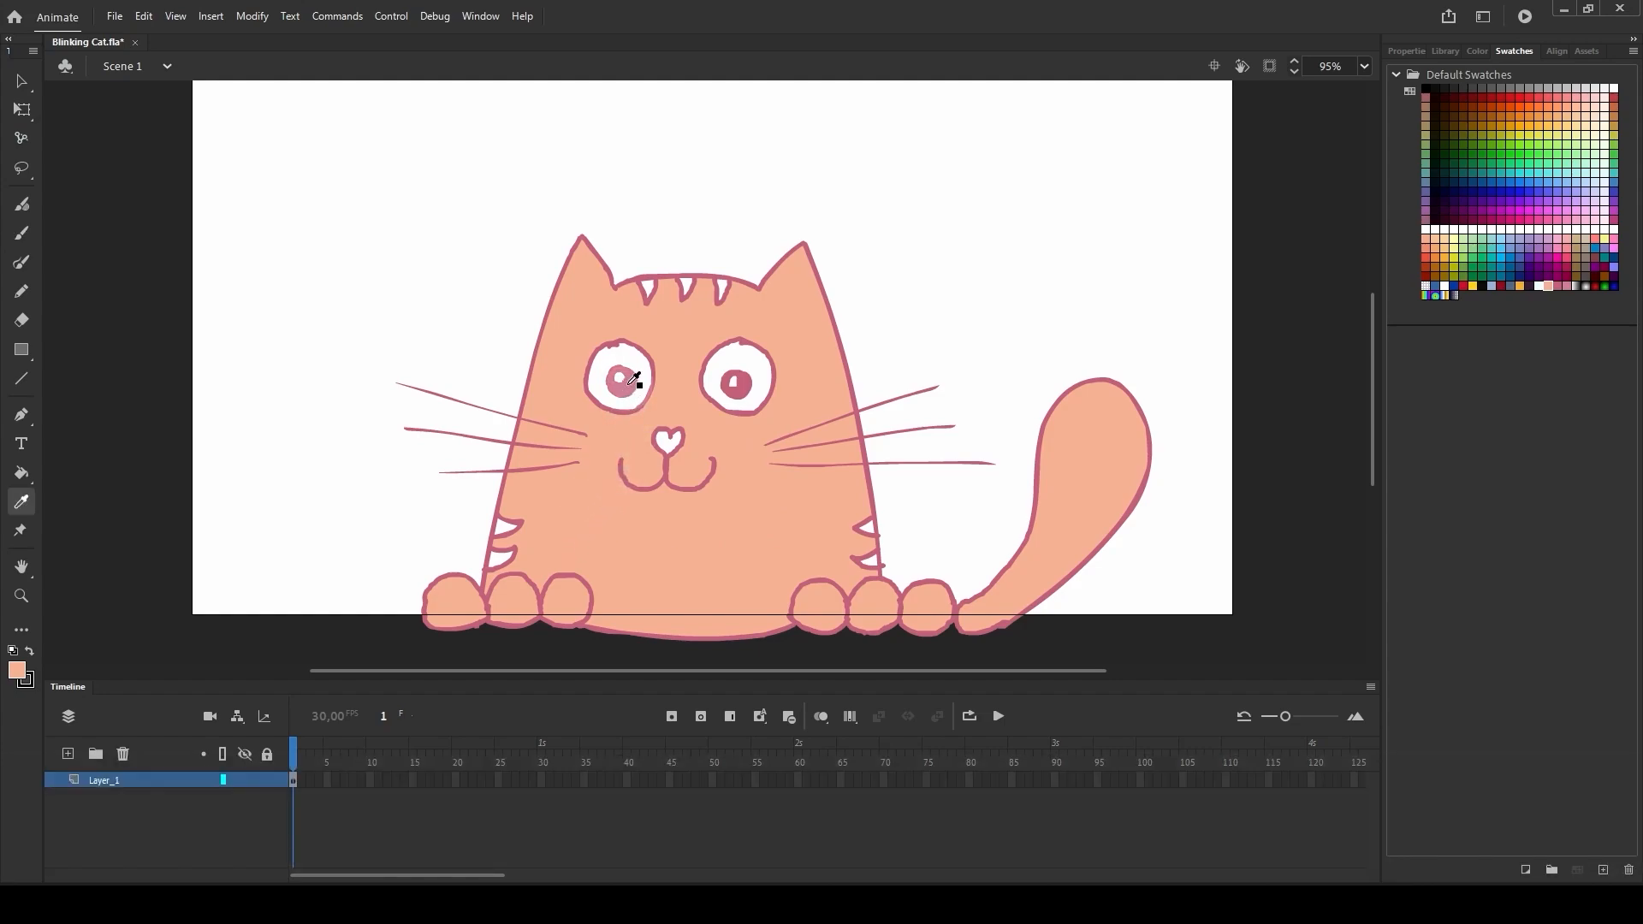
pyautogui.click(625, 385)
pyautogui.click(510, 519)
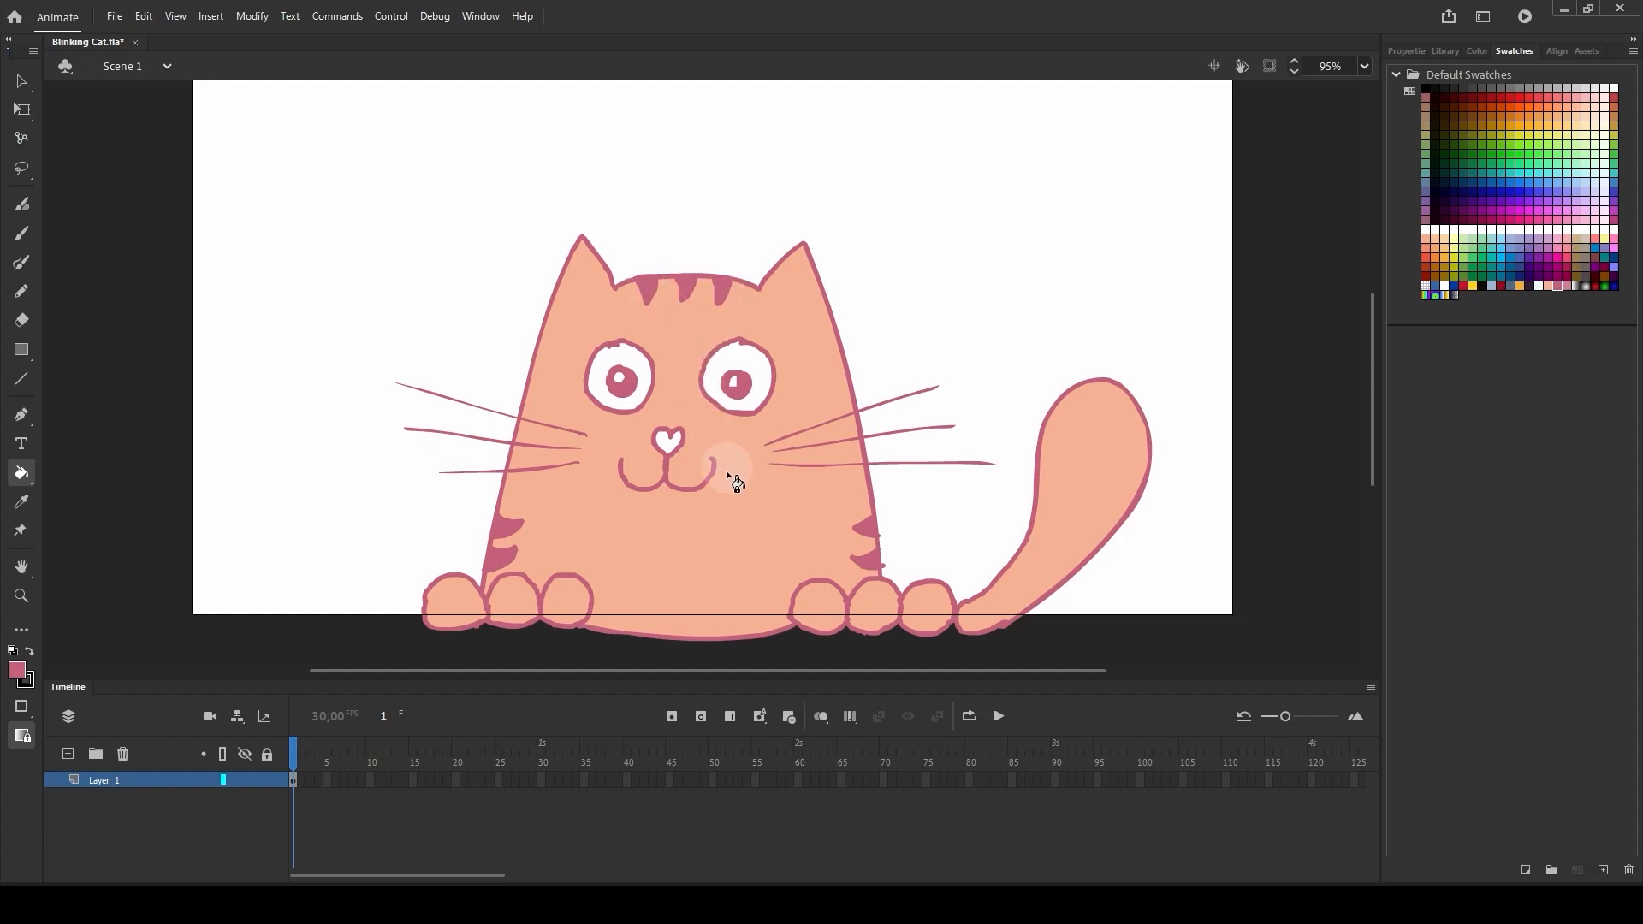
pyautogui.click(657, 532)
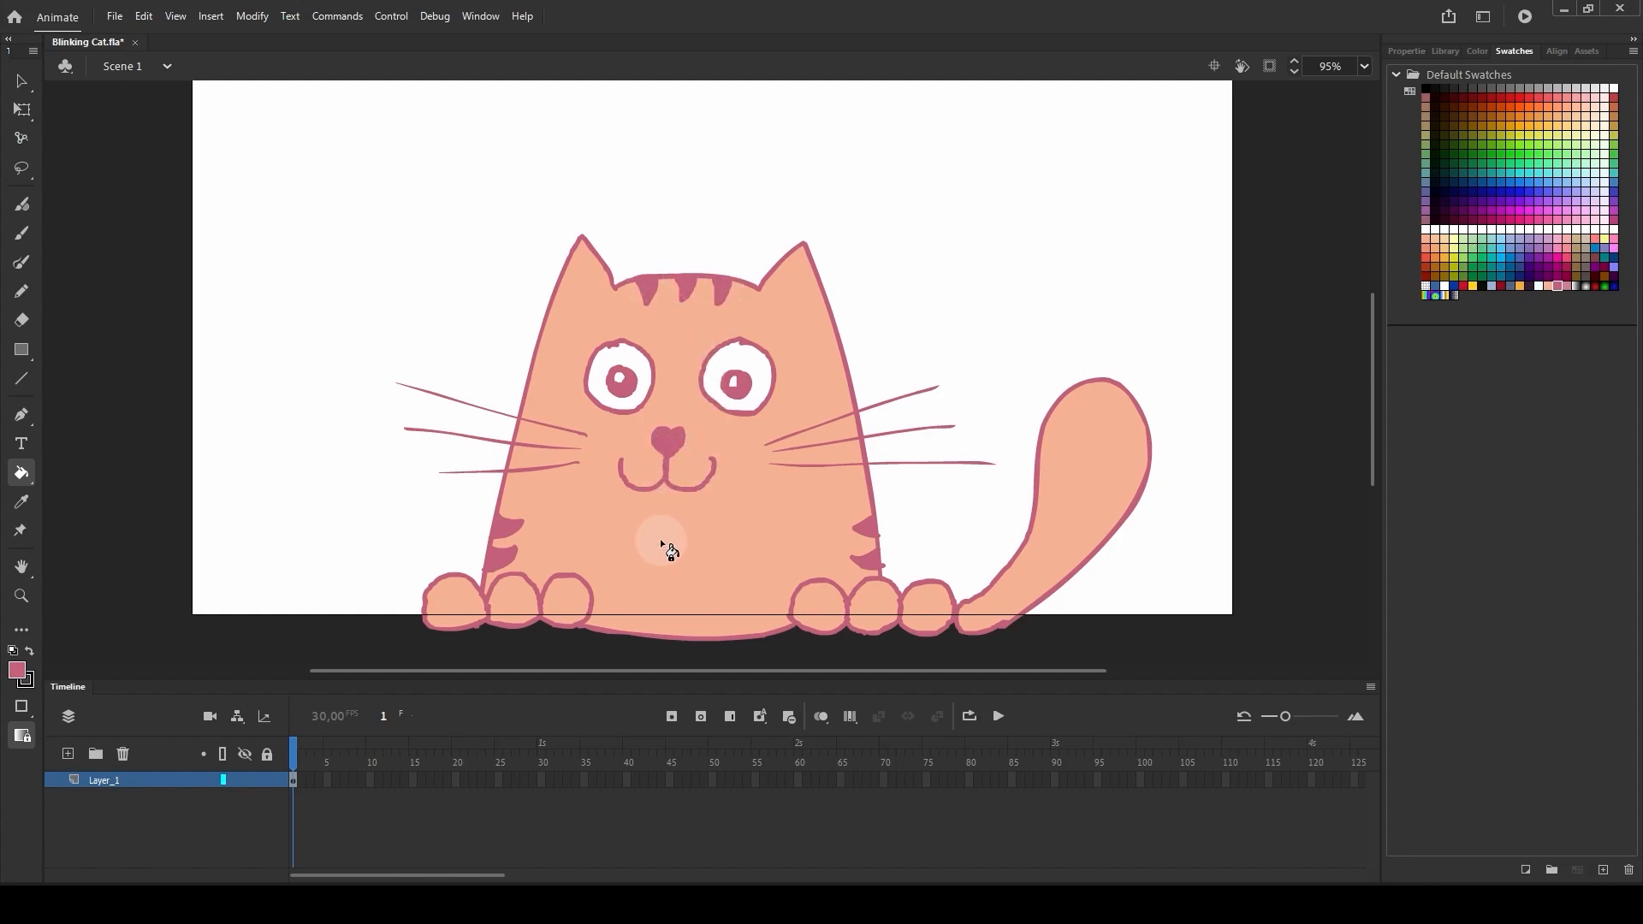